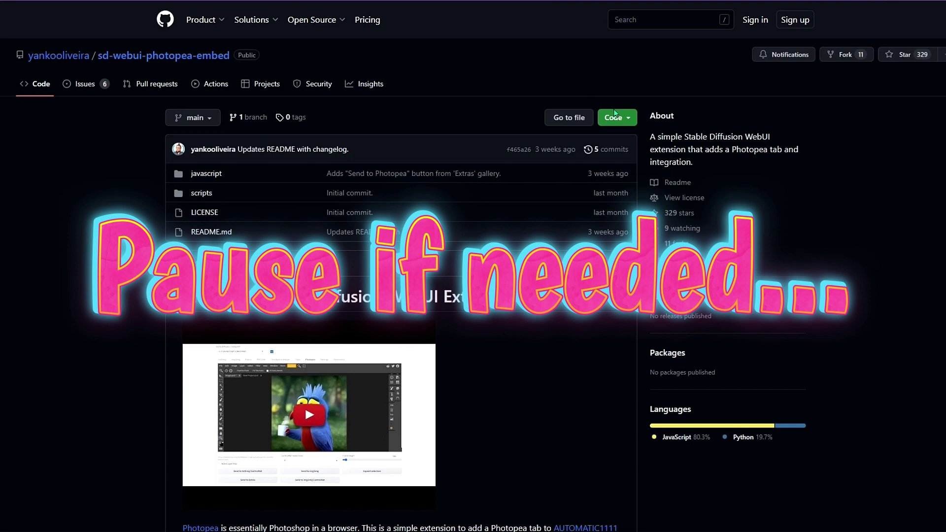
Step: Copy the HTTPS clone URL of the sd-webui-photopea-embed repository from GitHub's Code menu
left_click(624, 121)
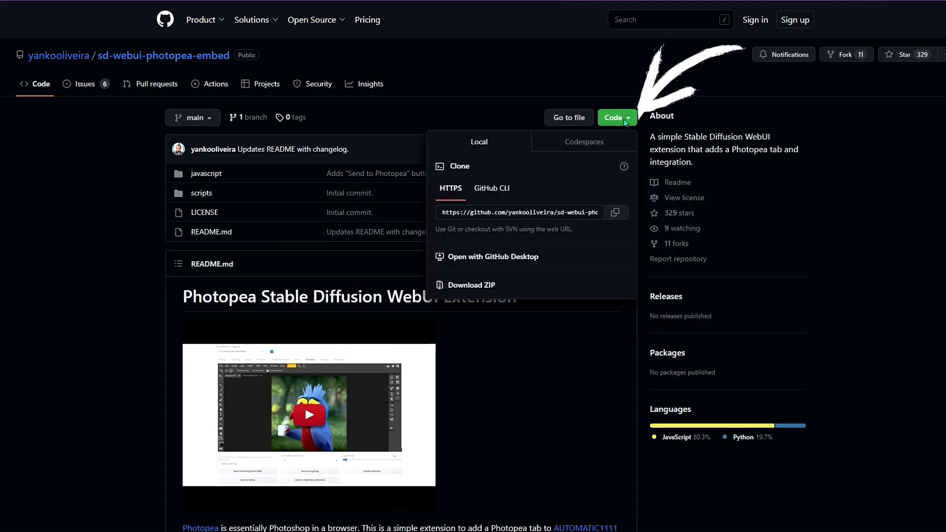
left_click(614, 212)
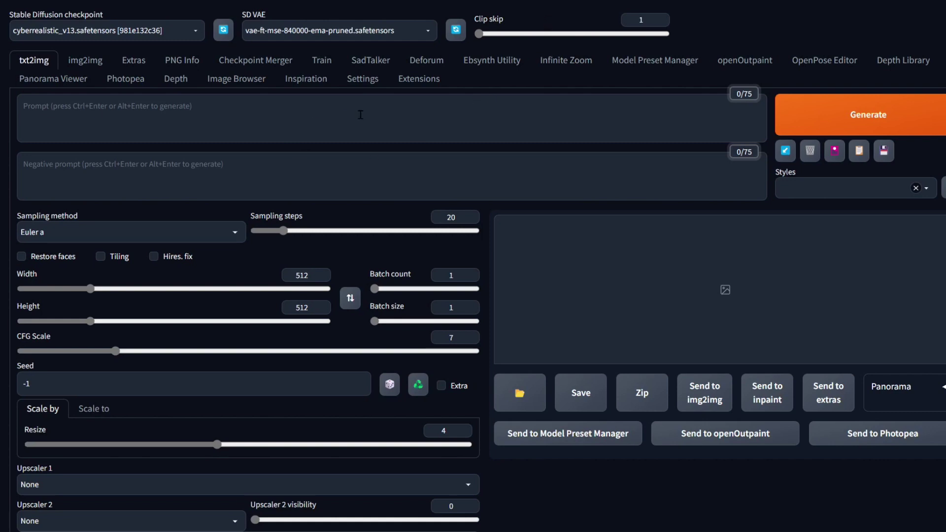
Step: Install sd-webui-photopea-embed from its pasted git URL and check it under Installed extensions
left_click(418, 78)
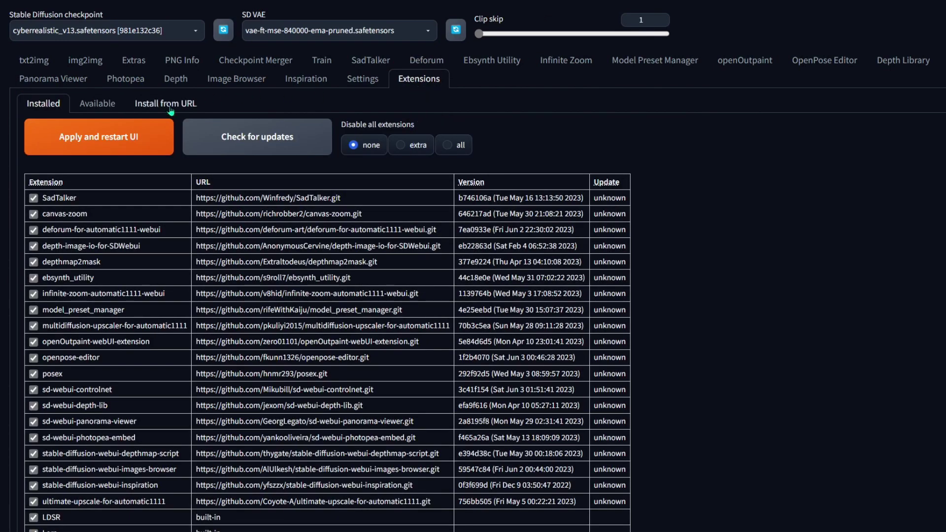
left_click(197, 103)
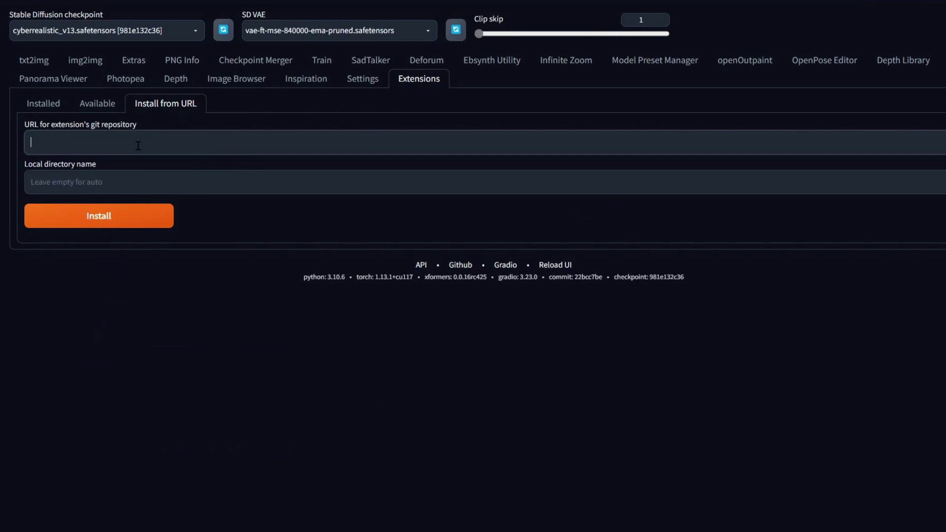
right_click(139, 147)
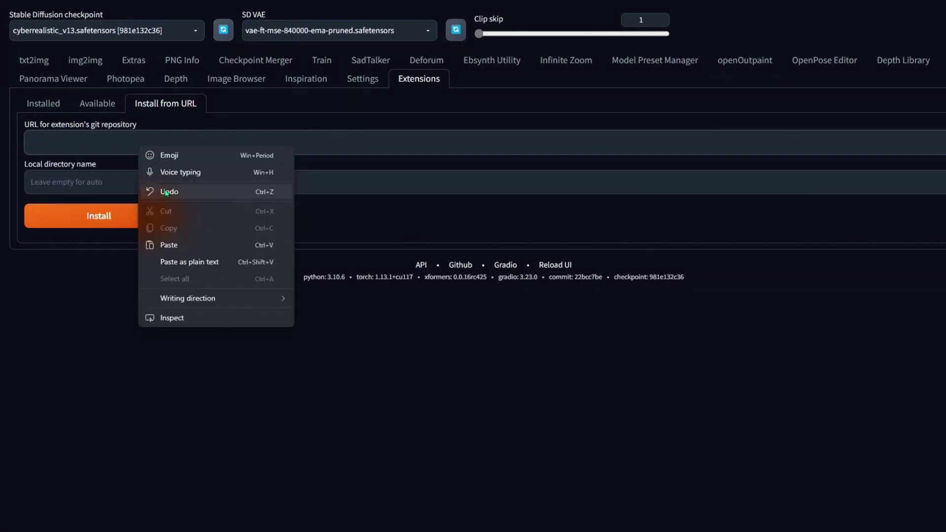
left_click(168, 246)
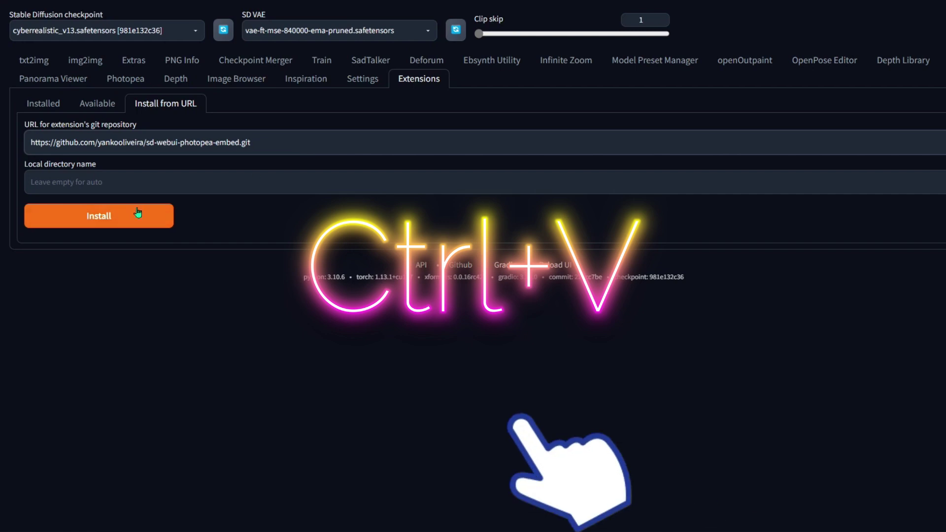
left_click(107, 224)
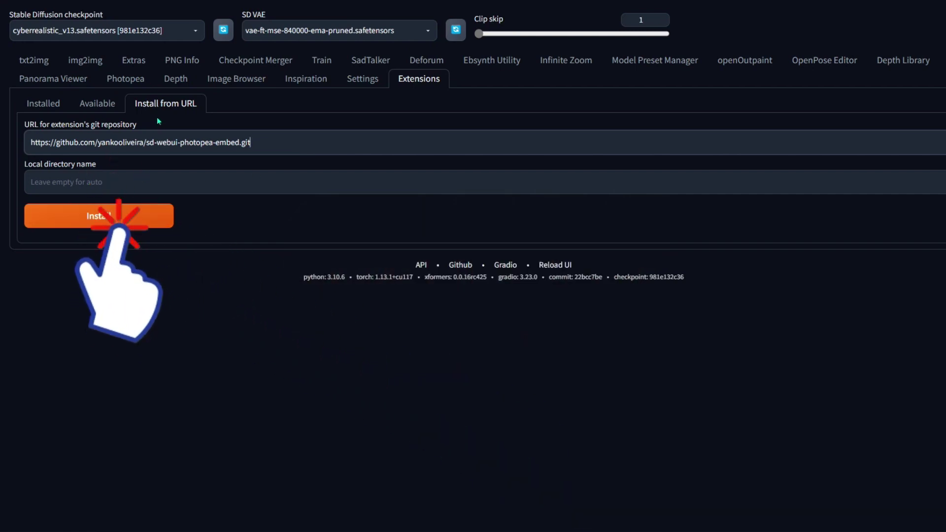
left_click(44, 103)
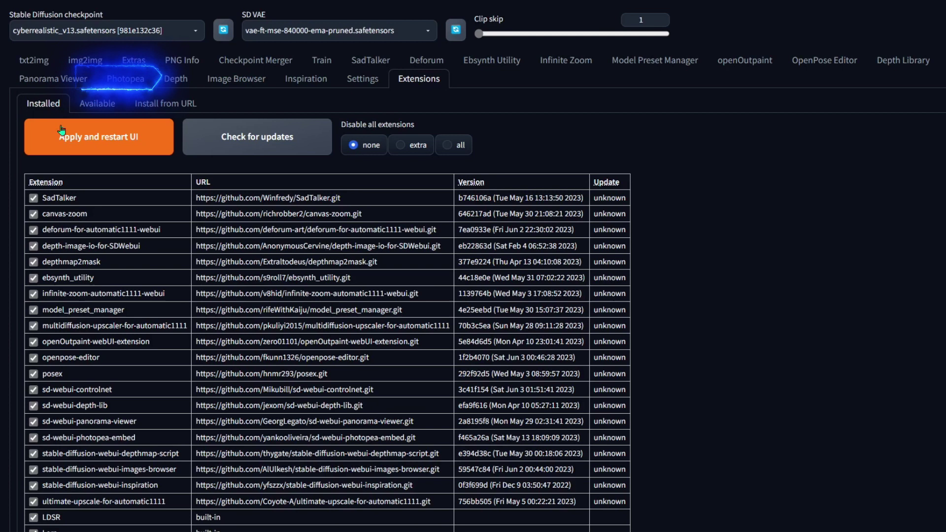
Step: Paint a black brush test stroke on the Photopea canvas, then go to the Image Browser
left_click(125, 79)
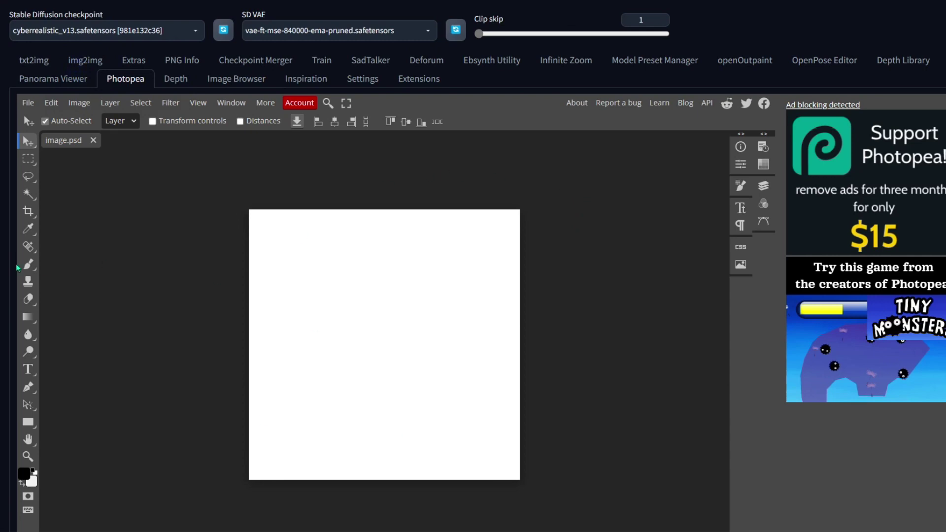
left_click(29, 264)
mouse_move(423, 295)
left_mouse_down()
mouse_move(377, 356)
mouse_move(349, 426)
mouse_move(419, 416)
mouse_move(516, 500)
left_mouse_up()
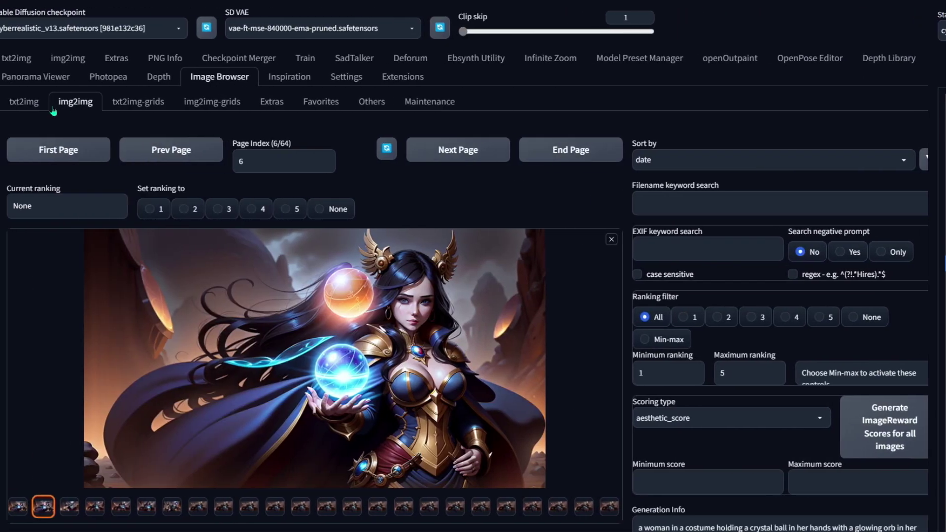
left_click(31, 101)
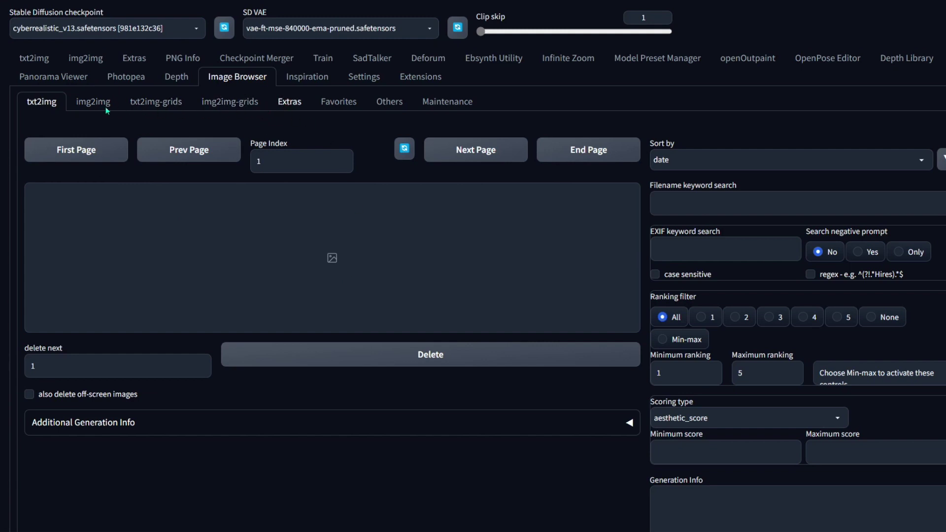
Step: Browse the Extras output gallery, then the Favorites gallery thumbnails
left_click(94, 103)
scroll(239, 297, "down", 4)
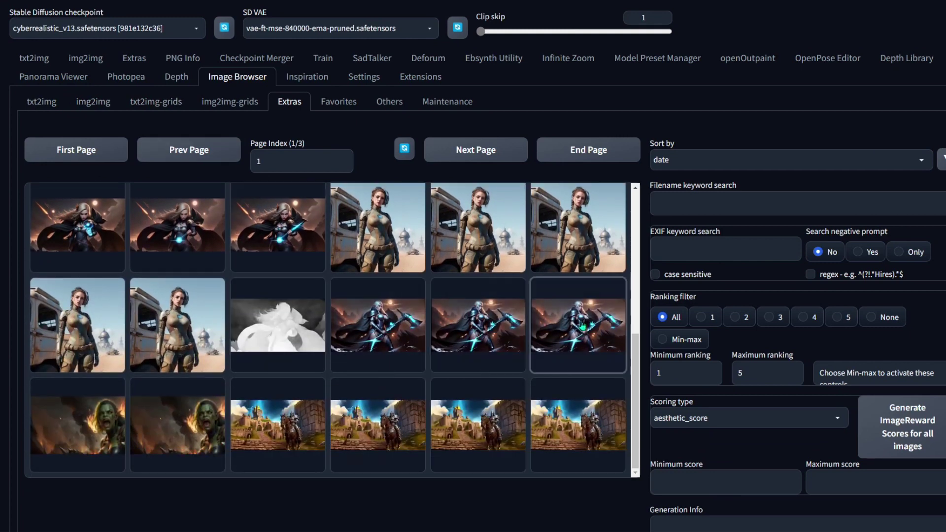
scroll(383, 206, "up", 3)
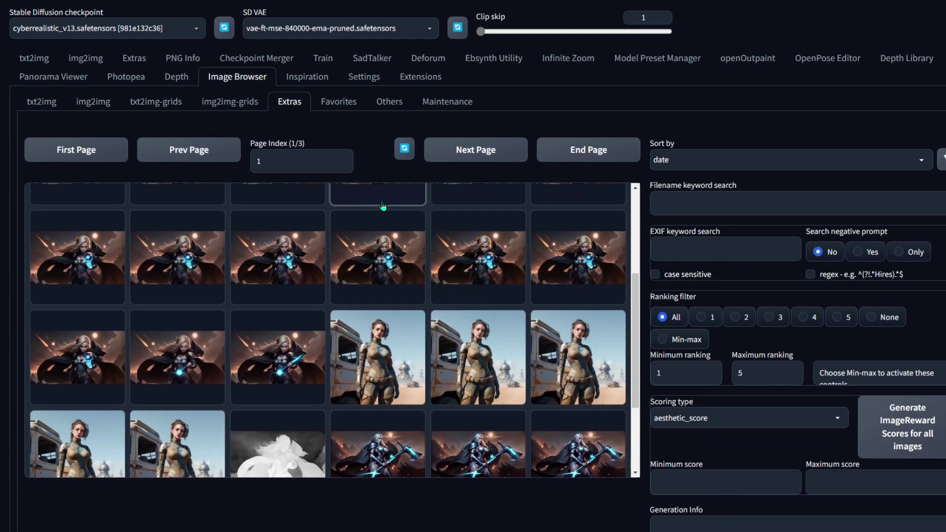
left_click(343, 102)
scroll(344, 105, "down", 3)
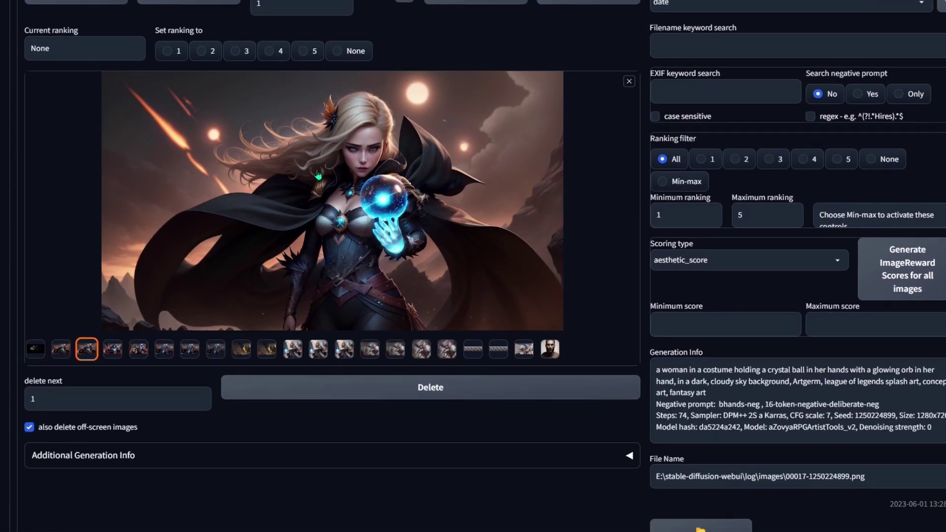
scroll(203, 138, "up", 1)
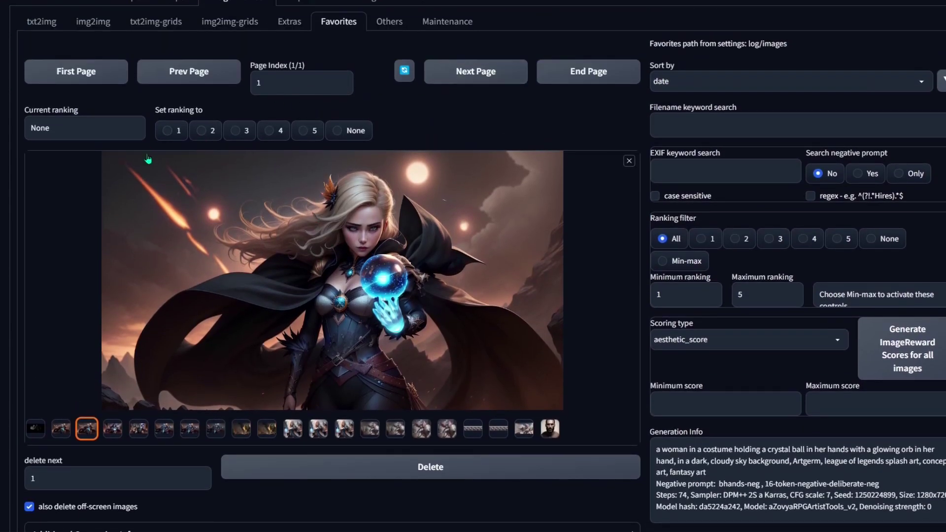
scroll(148, 159, "down", 3)
Step: Preview the aloha lettering, armored elf, green orc woman and blonde sorceress favourites
left_click(42, 274)
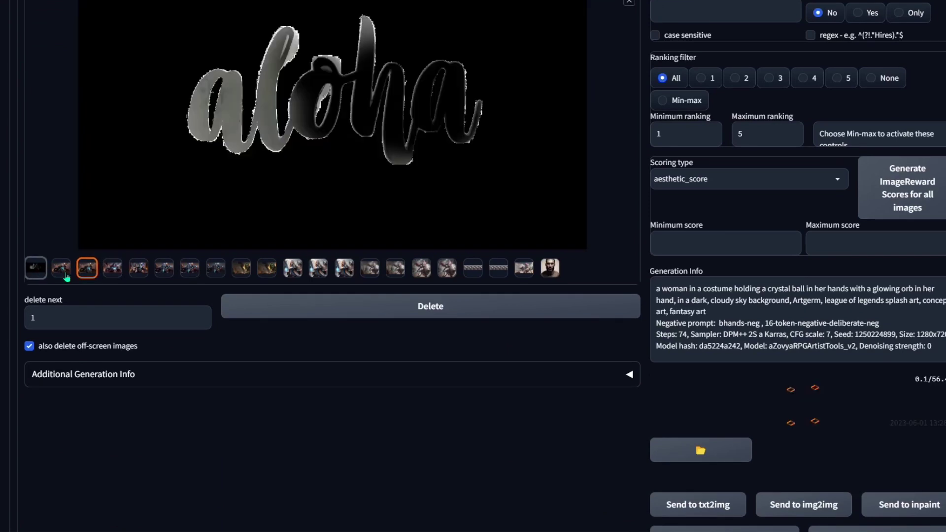
left_click(165, 276)
left_click(190, 270)
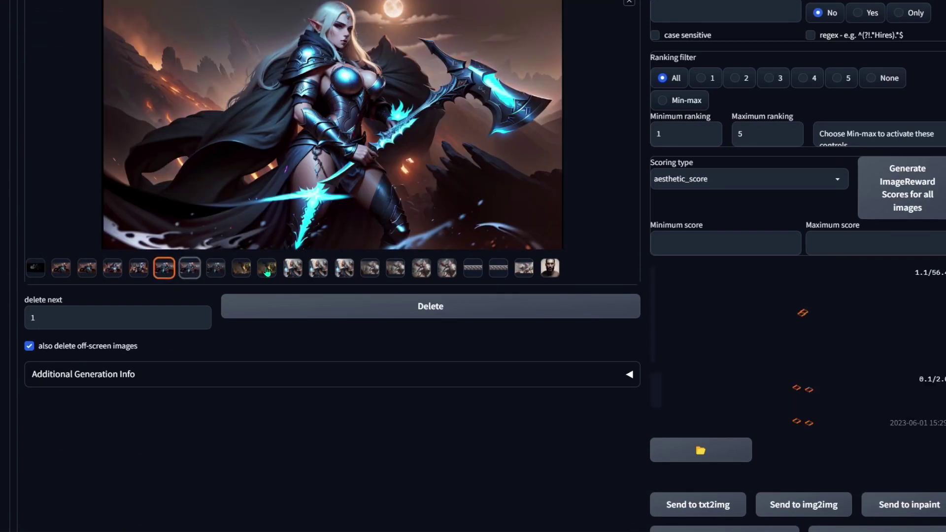
left_click(267, 270)
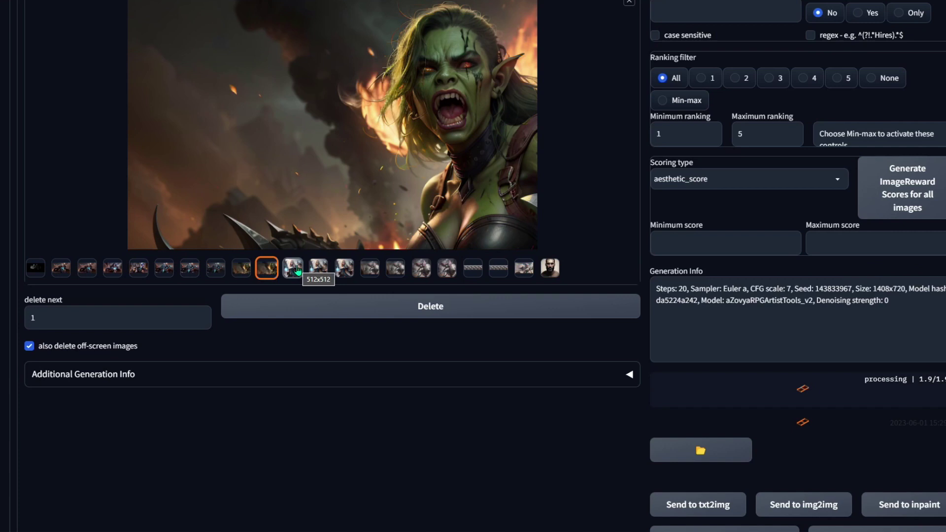
left_click(297, 270)
scroll(297, 270, "up", 3)
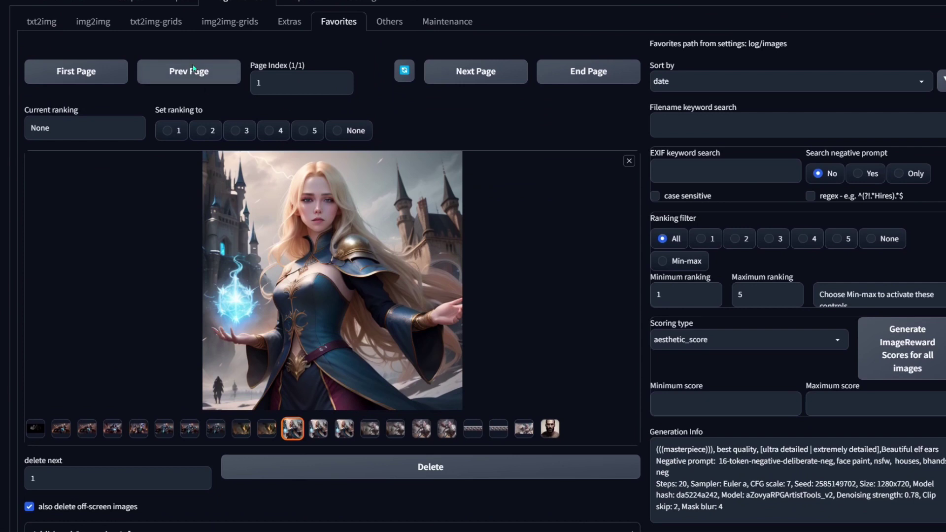
Step: Open the crystal-ball sorceress favourite in the large preview
left_click(189, 71)
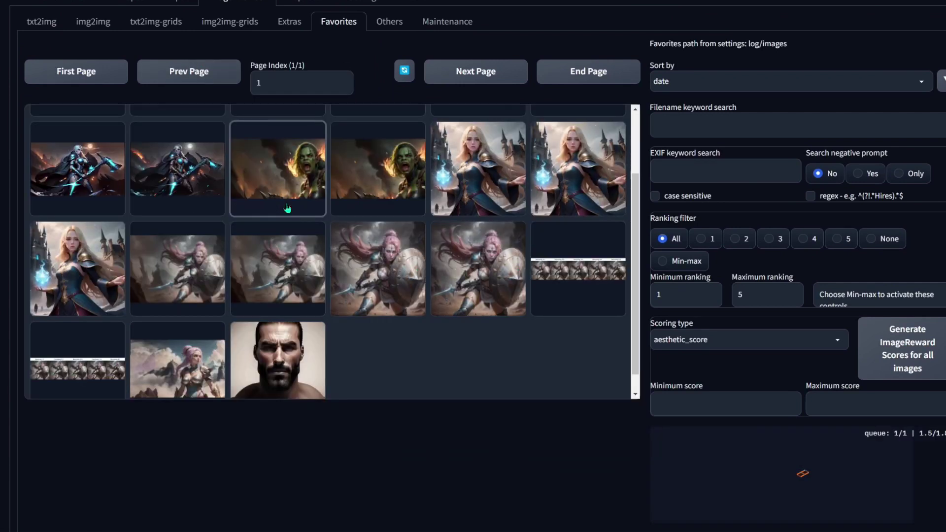
scroll(276, 256, "up", 2)
scroll(267, 276, "up", 2)
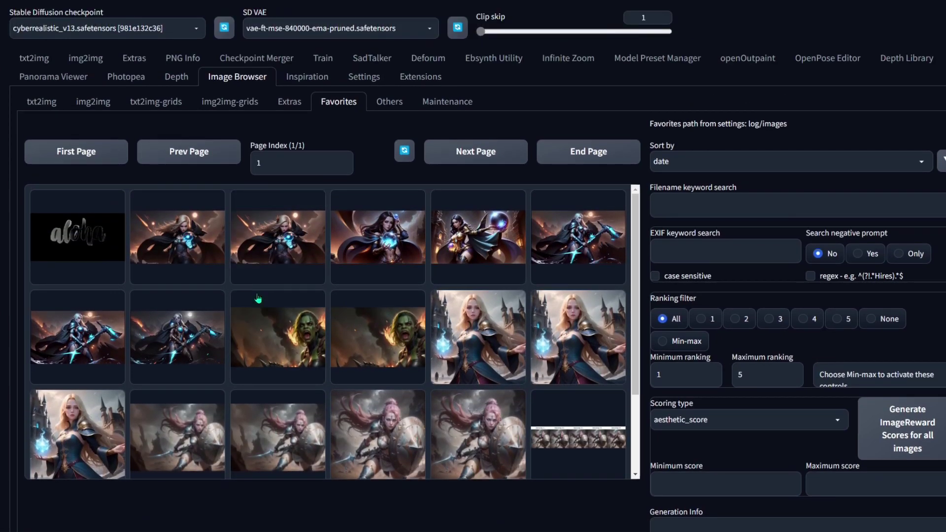
left_click(265, 255)
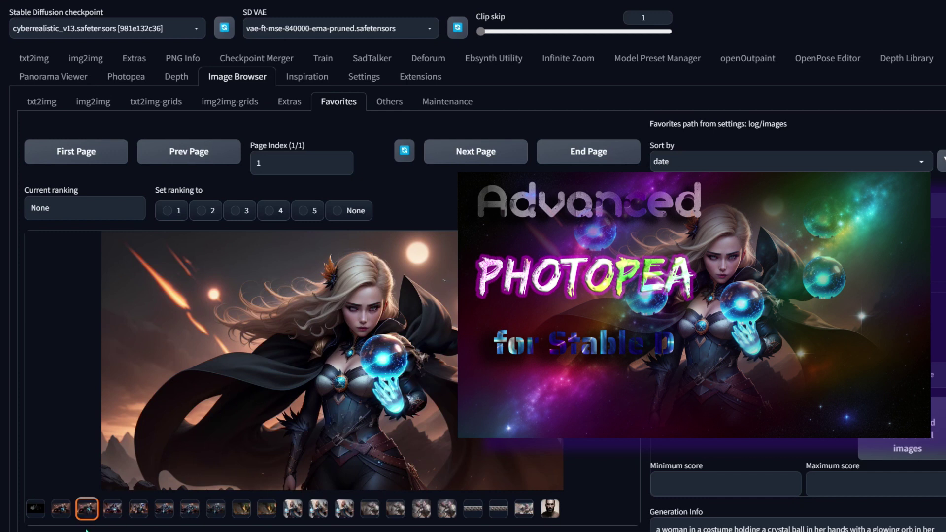
scroll(432, 270, "down", 2)
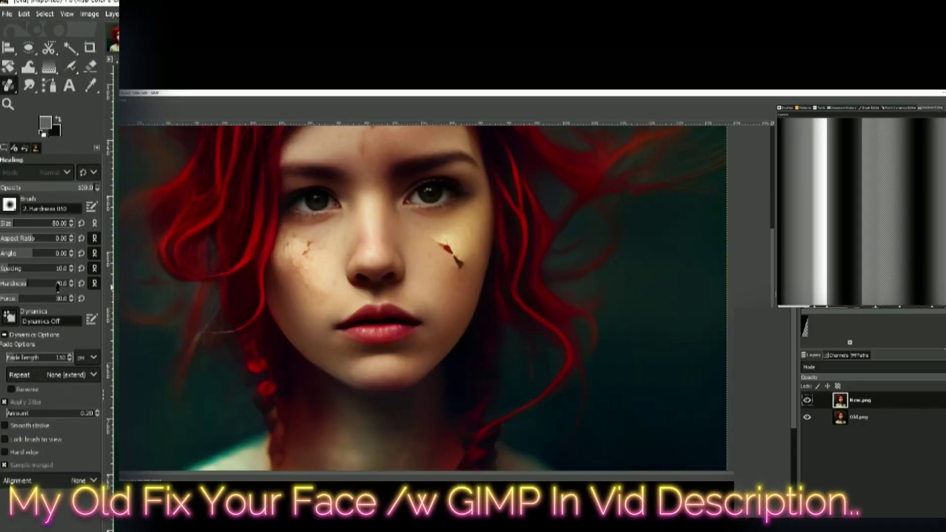
mouse_move(57, 285)
left_mouse_down()
mouse_move(39, 283)
mouse_move(47, 298)
left_mouse_up()
scroll(305, 264, "up", 5)
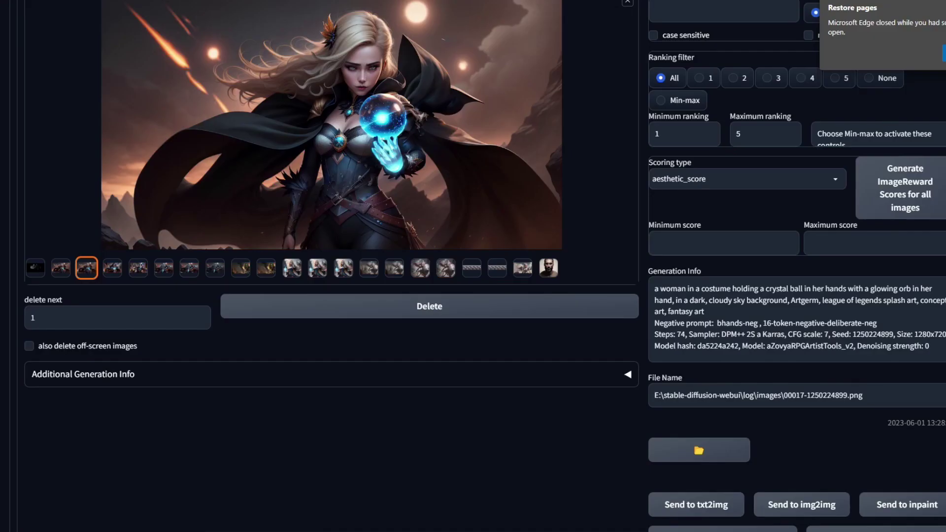
Step: Send the sorceress to Extras and upscale it by 1.5 with 4x-UltraSharp
scroll(733, 319, "down", 4)
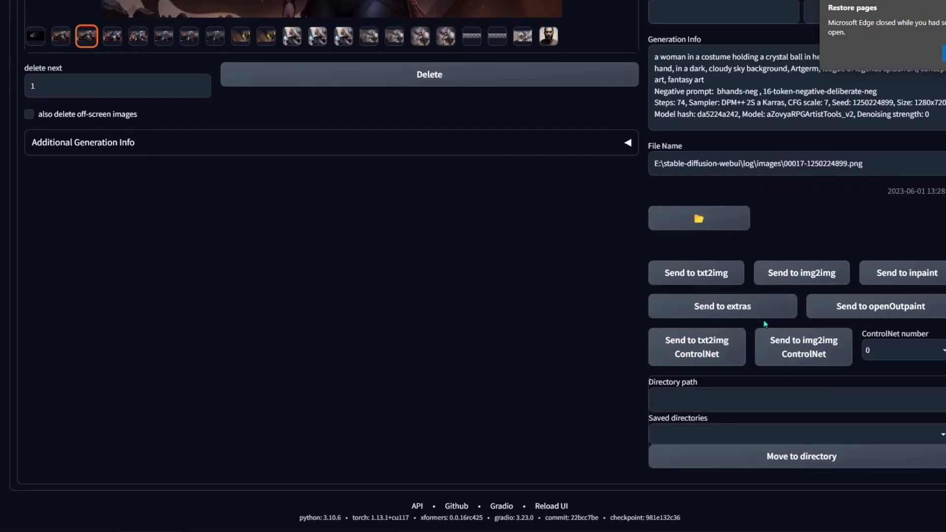
left_click(733, 310)
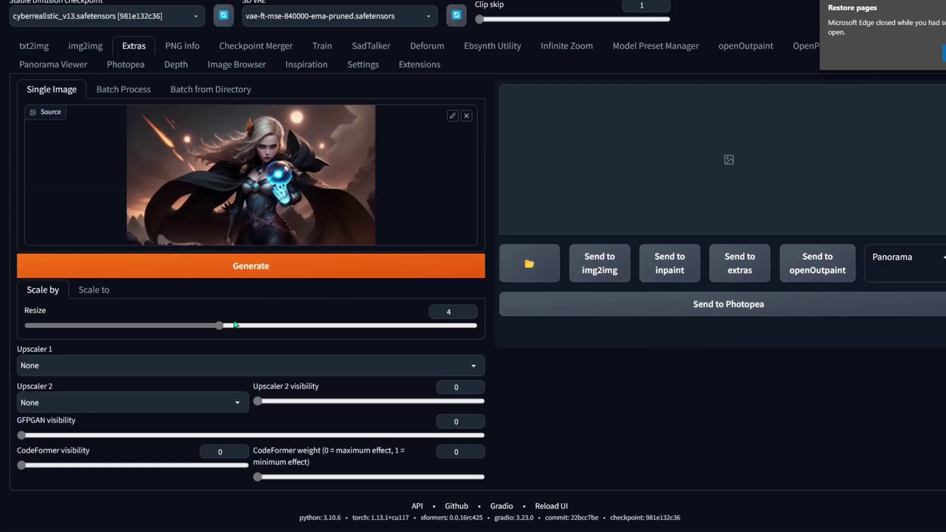
double_click(443, 310)
type("1.5")
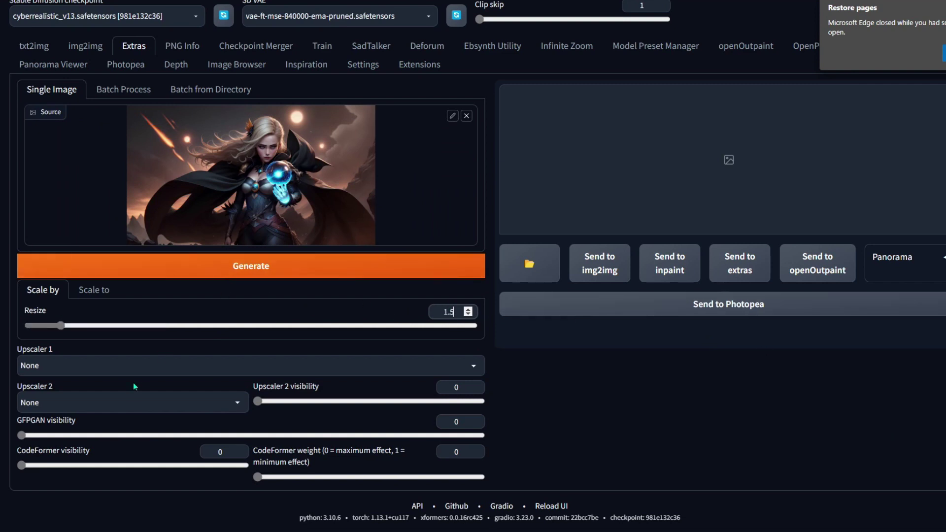
left_click(133, 365)
left_click(347, 274)
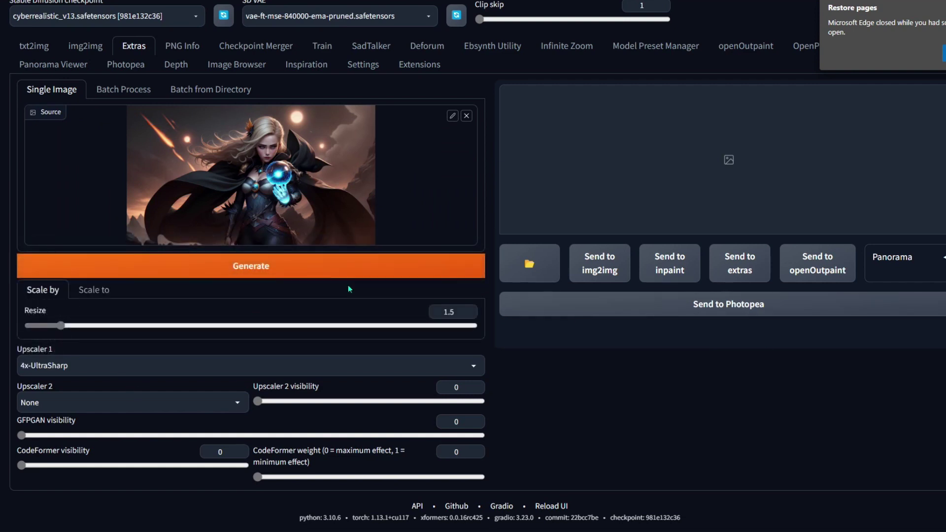
left_click(348, 256)
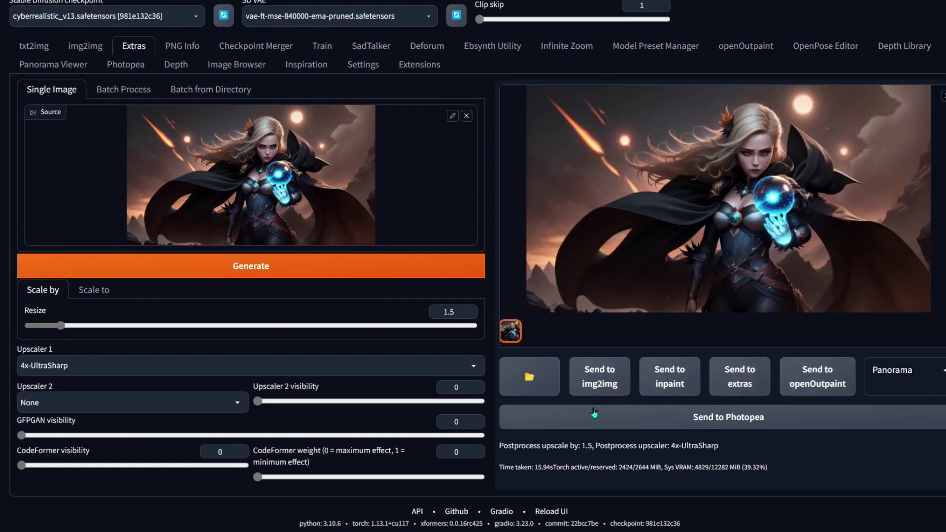
Step: Send the plain upscale to Photopea, then set GFPGAN visibility 0.8 and CodeFormer visibility 0.3
left_click(686, 419)
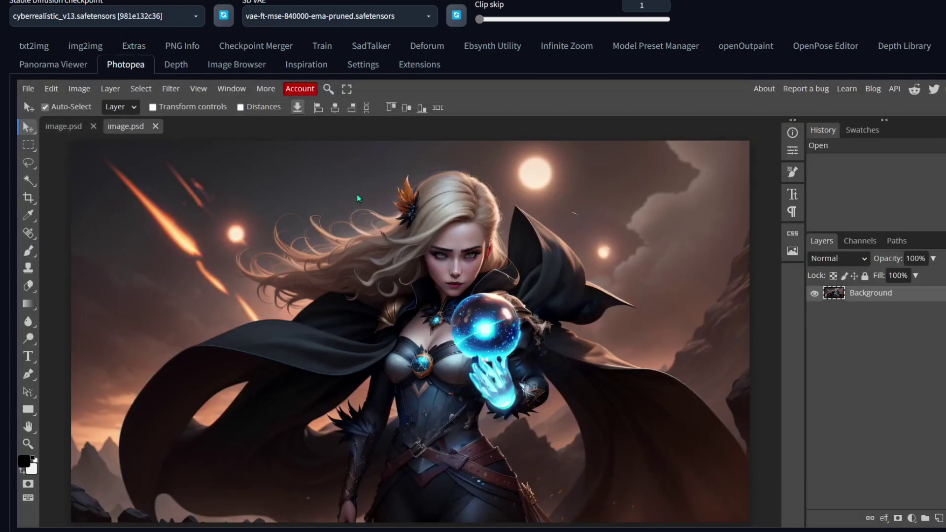
left_click(140, 51)
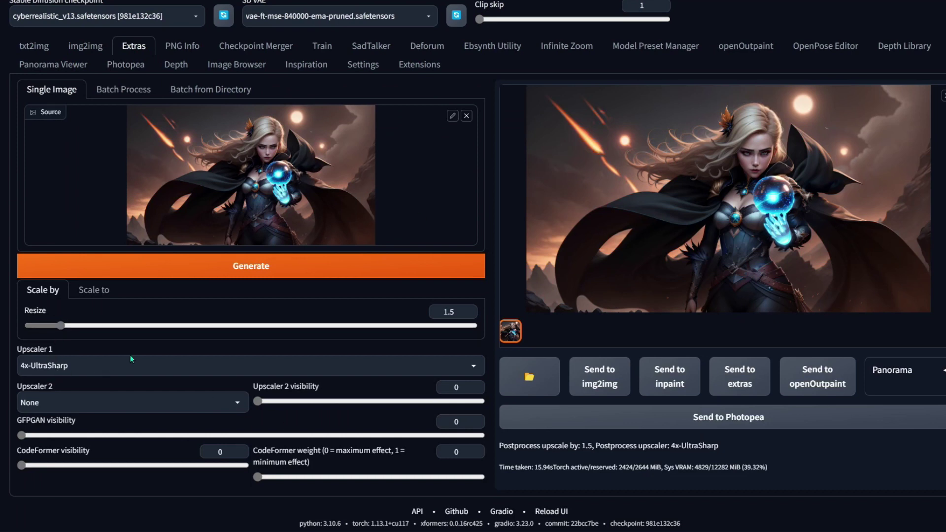
left_click_drag(320, 435, 391, 431)
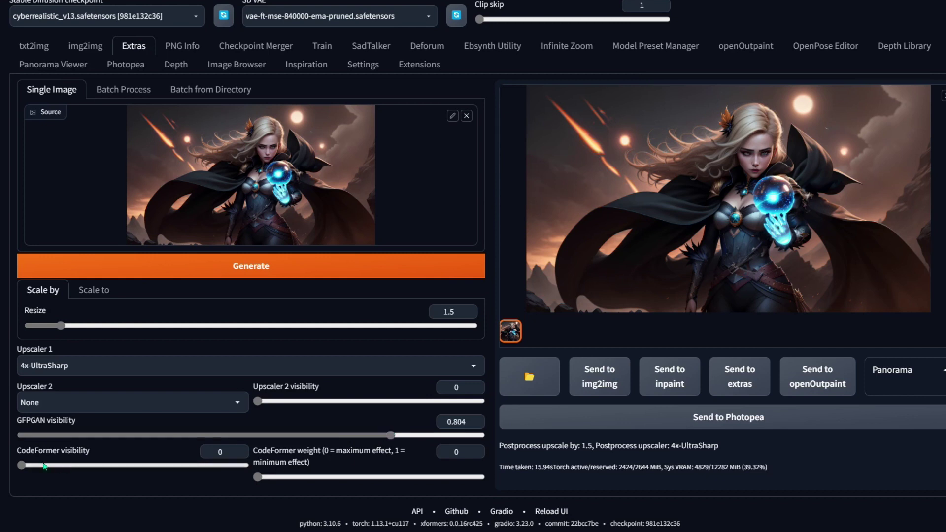
left_click_drag(24, 472, 102, 476)
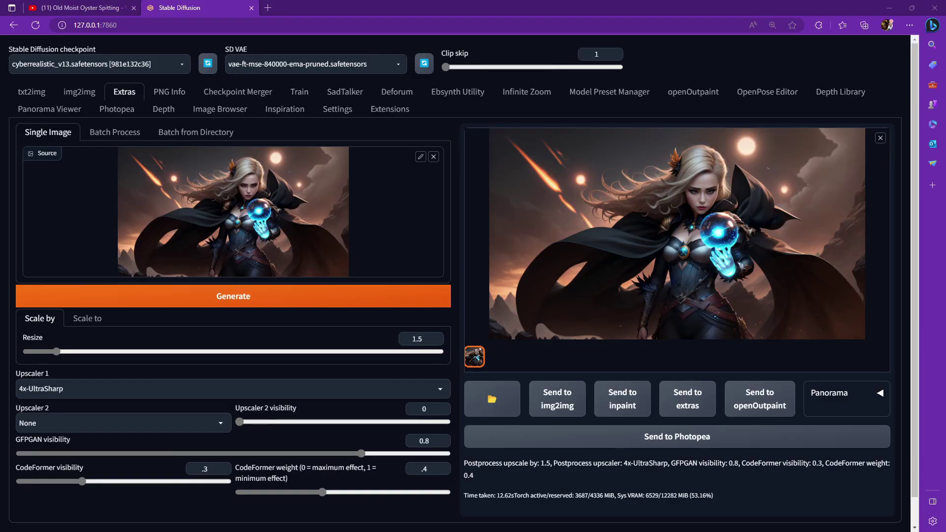
Step: Place the restored upscale as a Photopea layer, hide Background, and toggle the top layer to compare faces
left_click(700, 248)
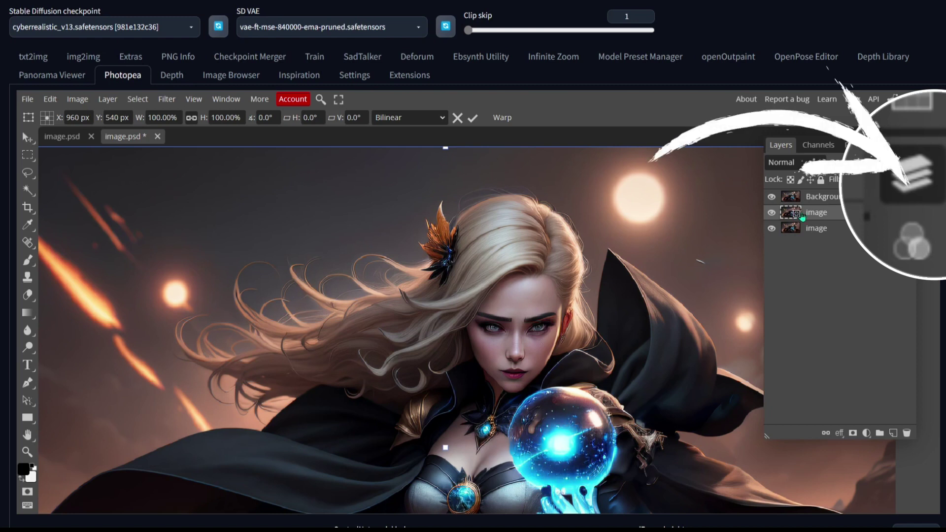
left_click(832, 200)
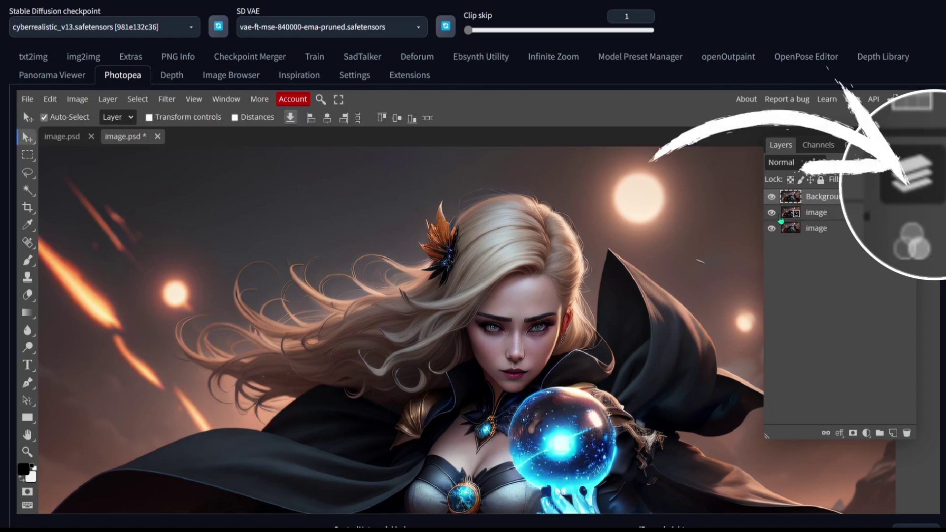
left_click(772, 199)
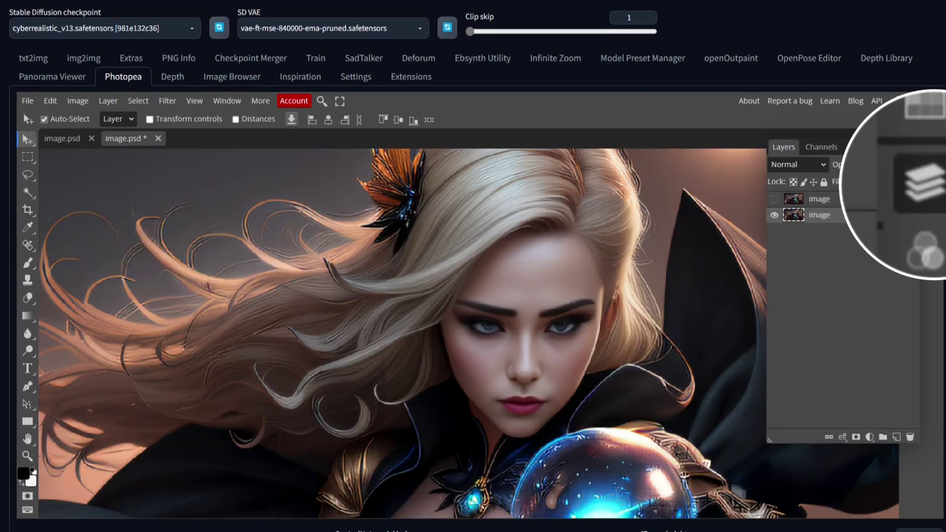
left_click(774, 200)
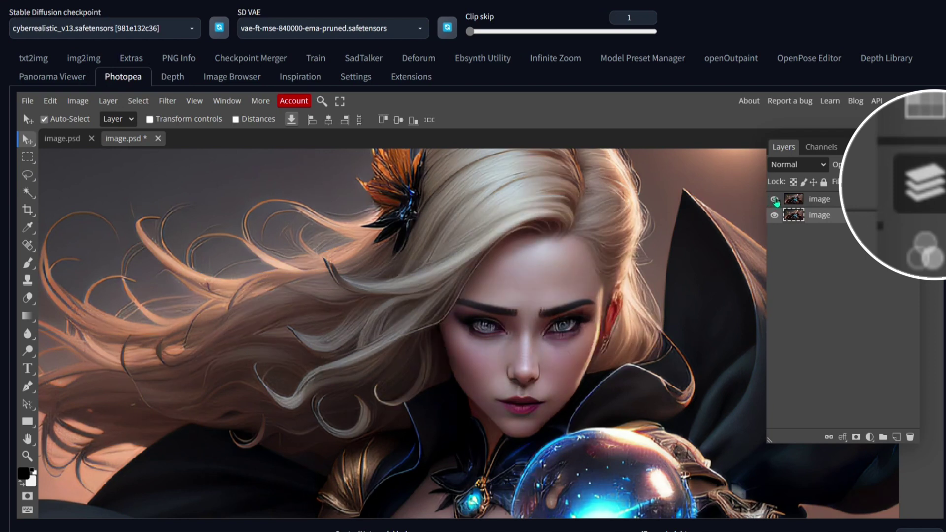
left_click(773, 200)
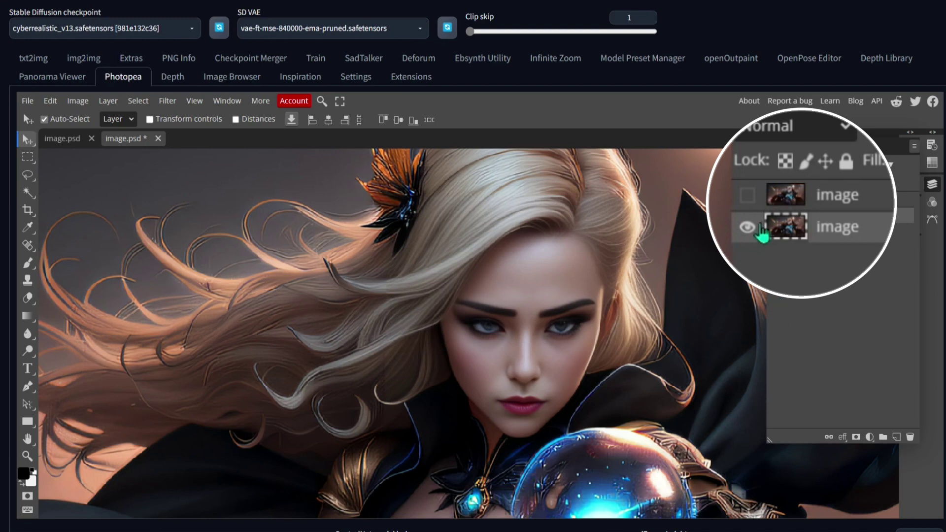
left_click(758, 198)
left_click(758, 198)
Step: Rename the bottom Photopea layer to gfpgan
double_click(838, 237)
type("gfpgan")
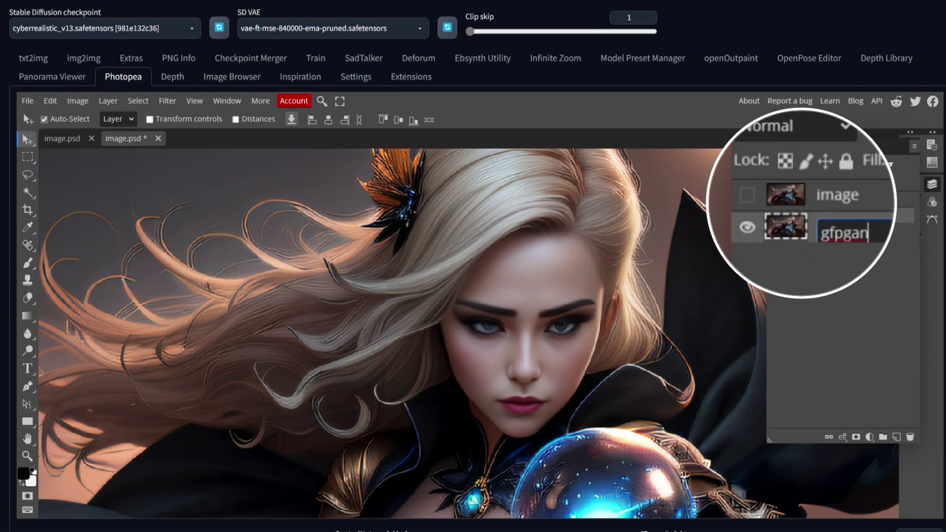
key("Return")
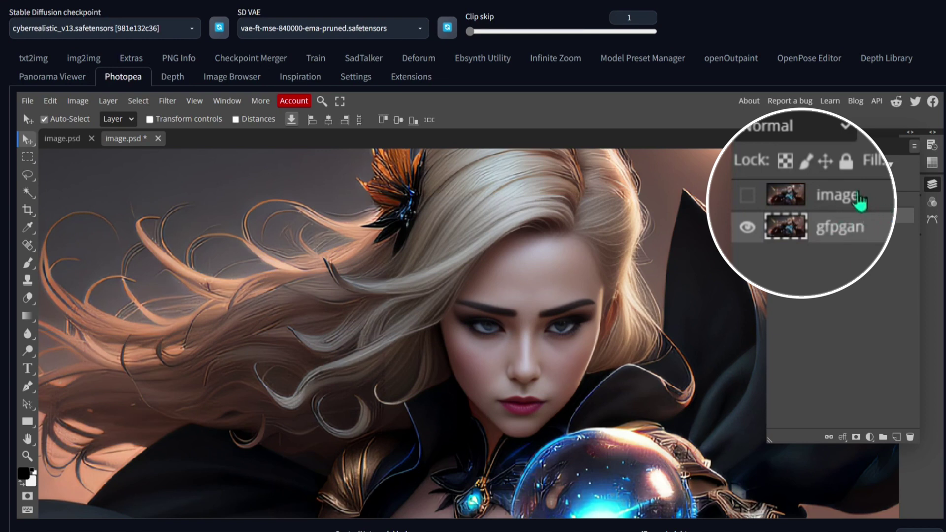
Step: Rename the top Photopea layer to Original
left_click(852, 206)
double_click(851, 200)
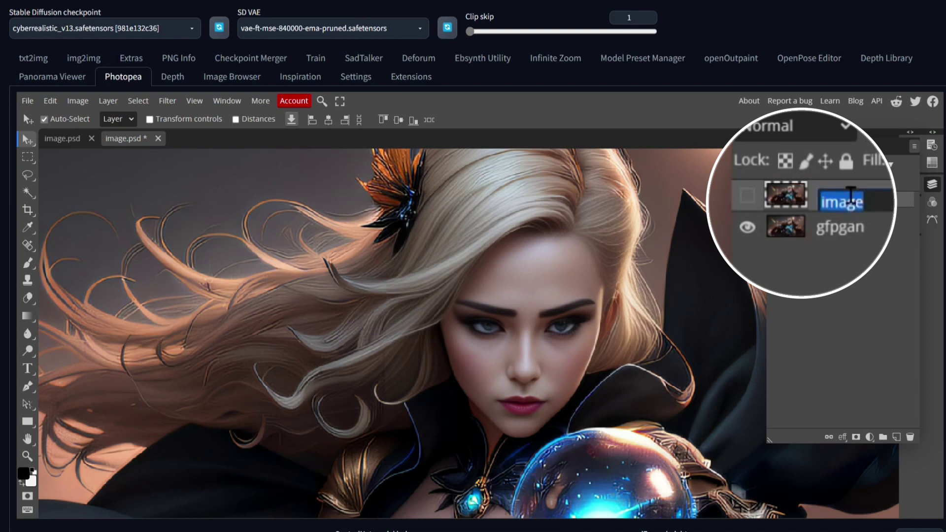
type("Orig")
key("BackSpace")
key("BackSpace")
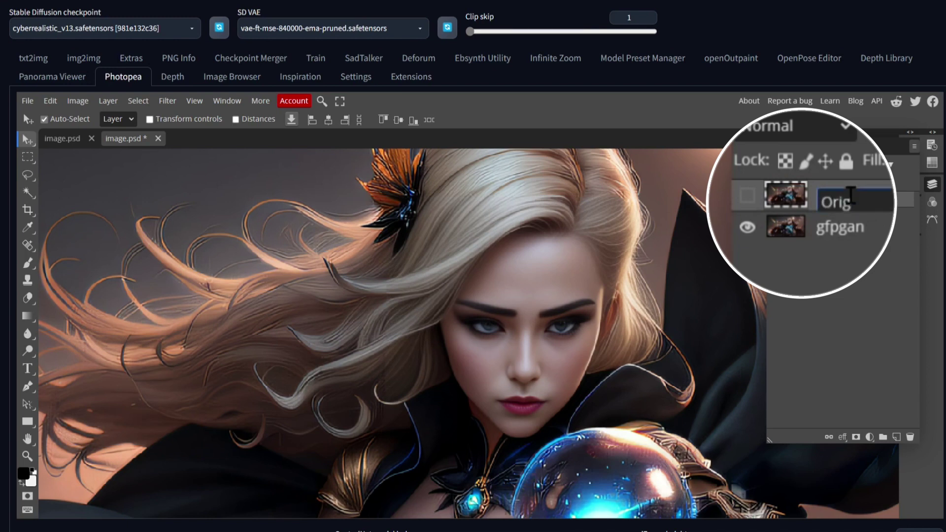
type("iginal")
key("Return")
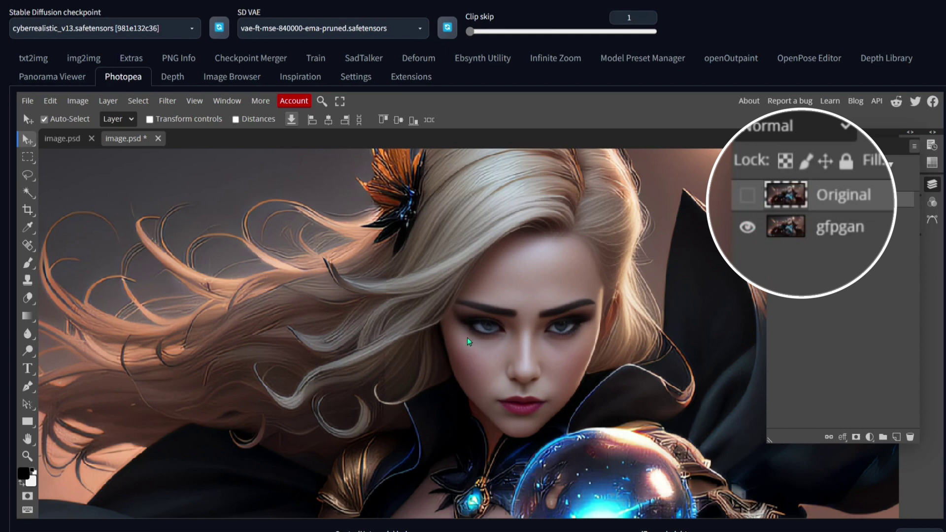
left_click(789, 228)
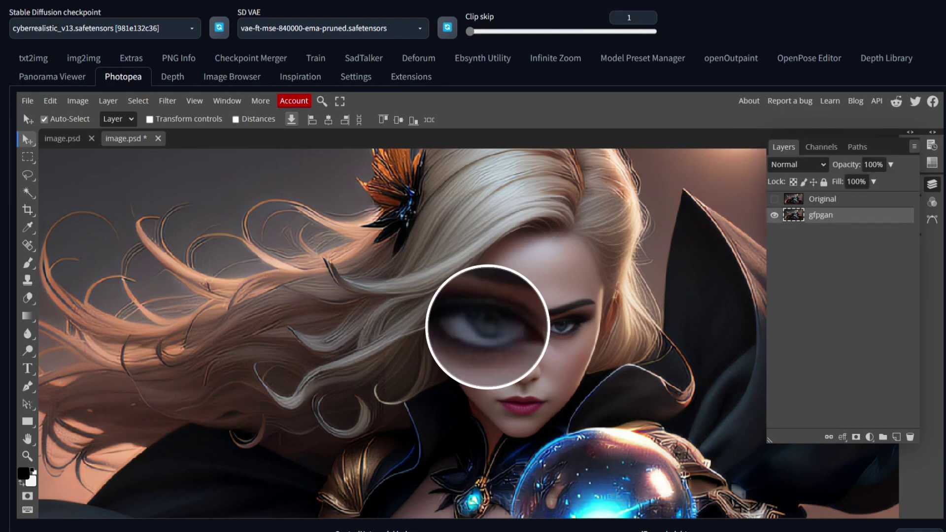
scroll(535, 360, "up", 5)
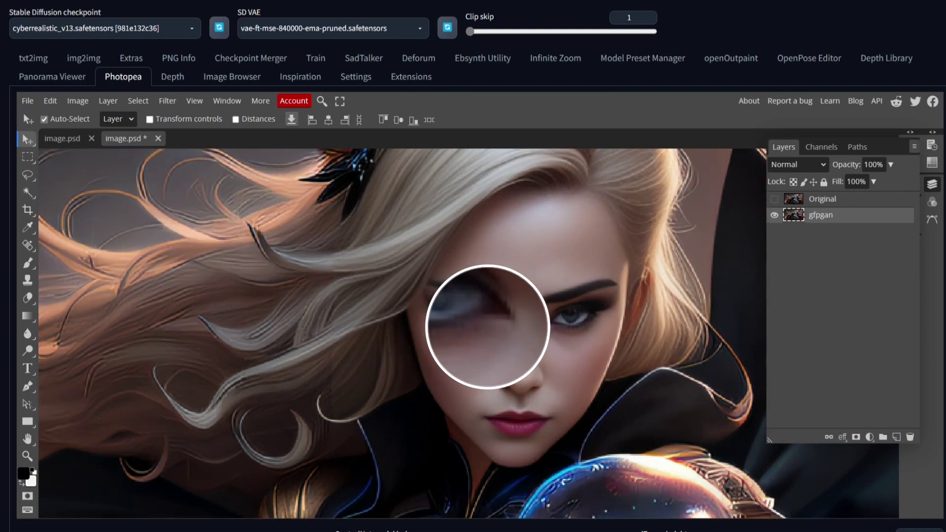
scroll(535, 360, "up", 2)
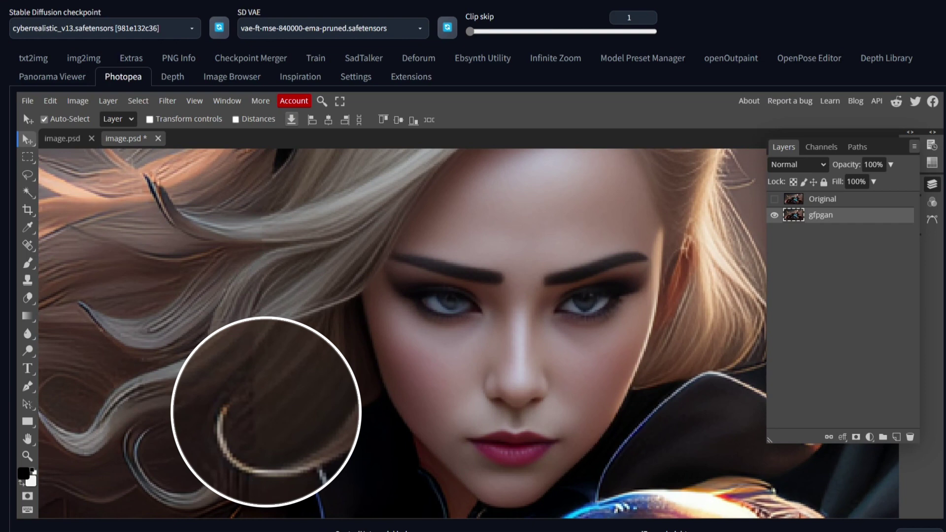
scroll(240, 470, "up", 2)
scroll(240, 470, "up", 1)
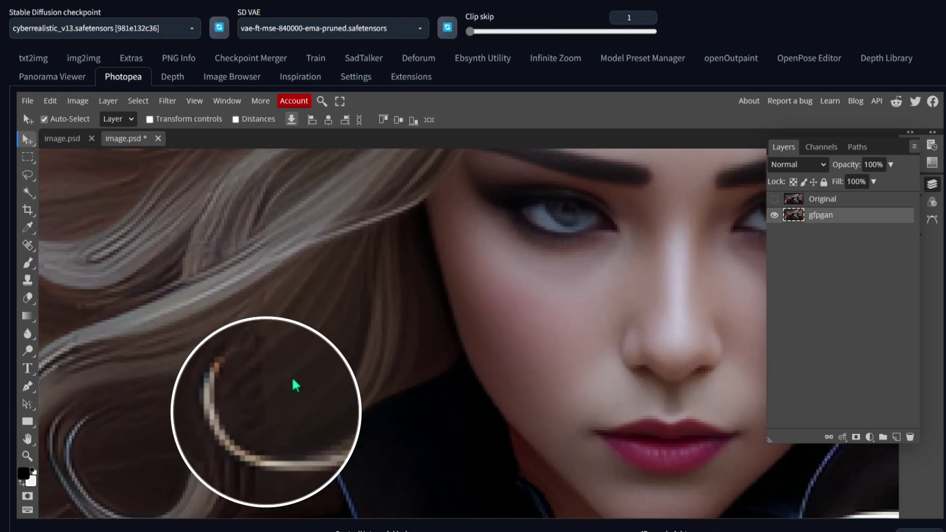
scroll(347, 392, "down", 4)
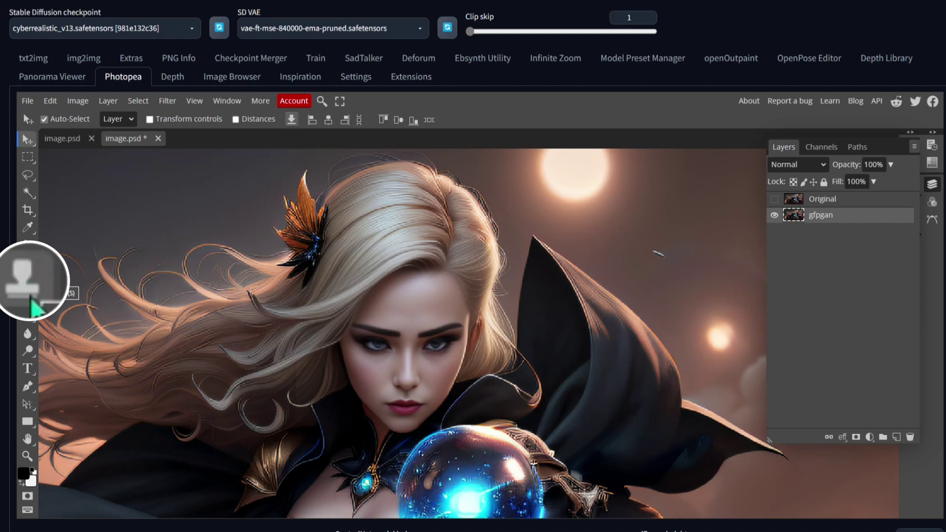
Step: Select the Clone Stamp in Normal blend mode and set the eye as clone source
left_click(27, 280)
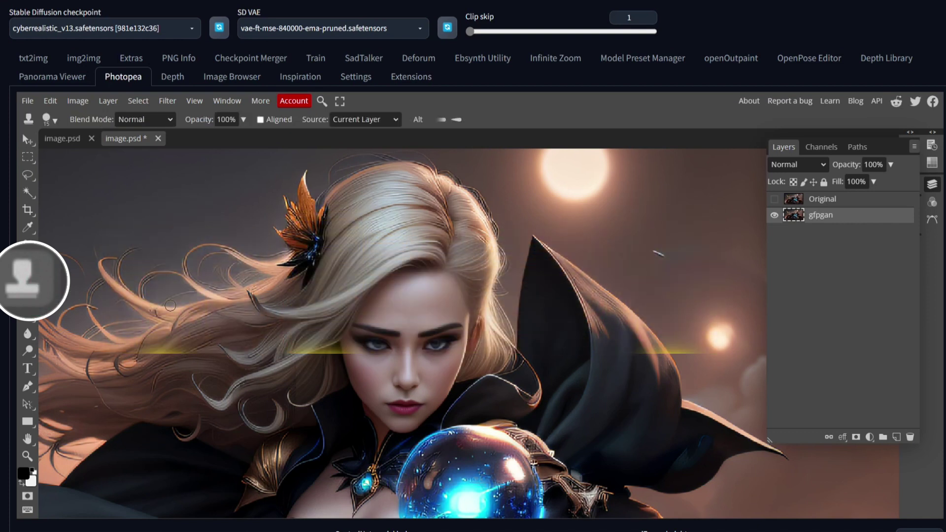
left_click(153, 120)
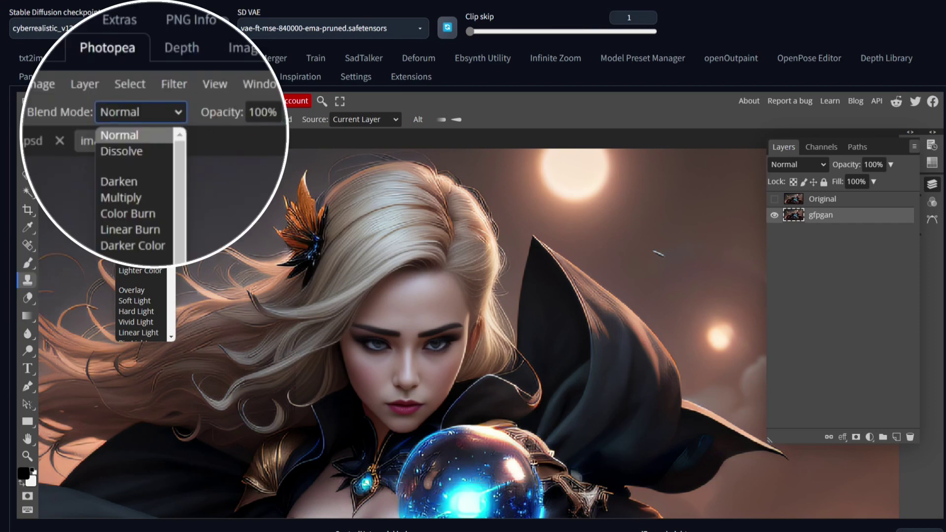
left_click(130, 132)
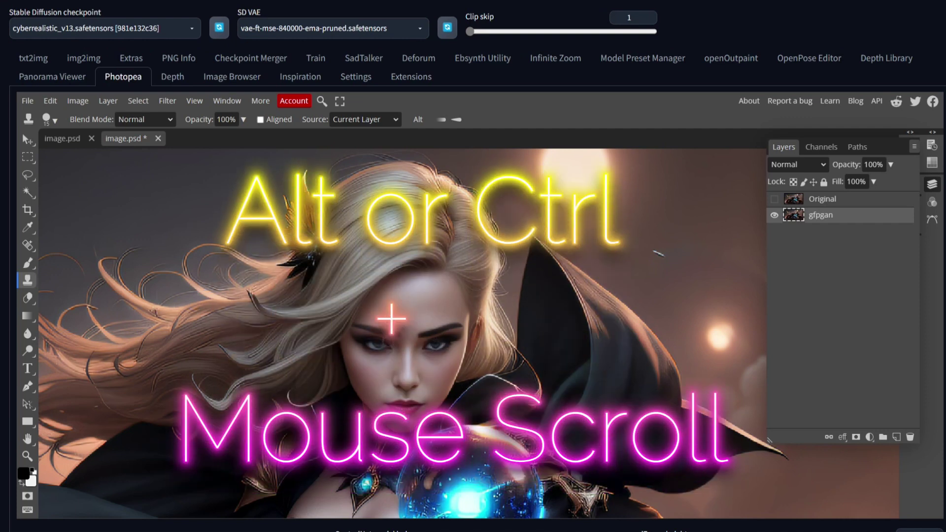
scroll(248, 285, "up", 4)
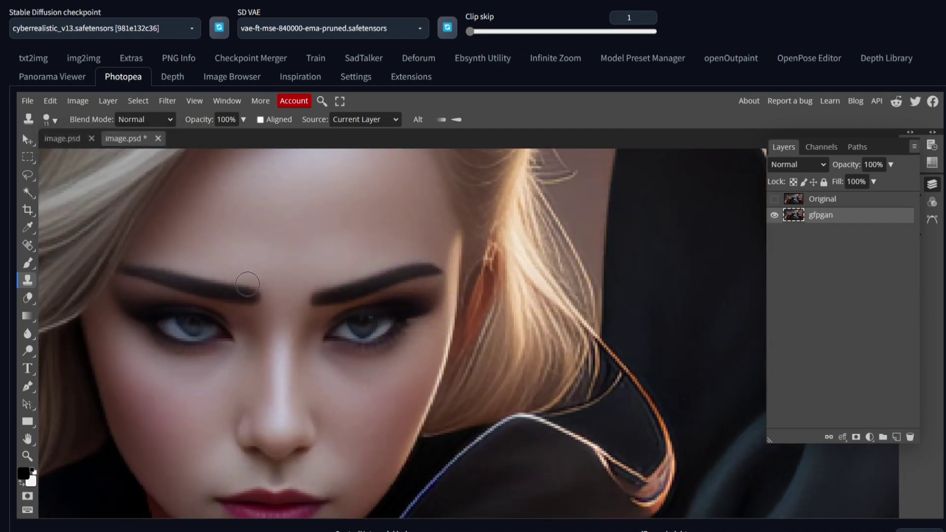
left_click(363, 326)
scroll(363, 325, "down", 3)
scroll(363, 325, "up", 2)
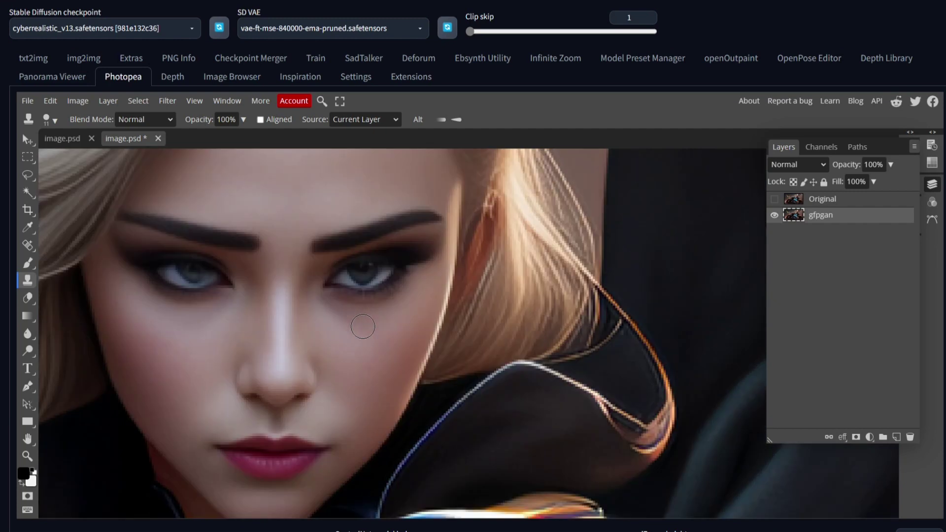
scroll(363, 326, "down", 1)
scroll(360, 321, "up", 3)
scroll(359, 203, "down", 2)
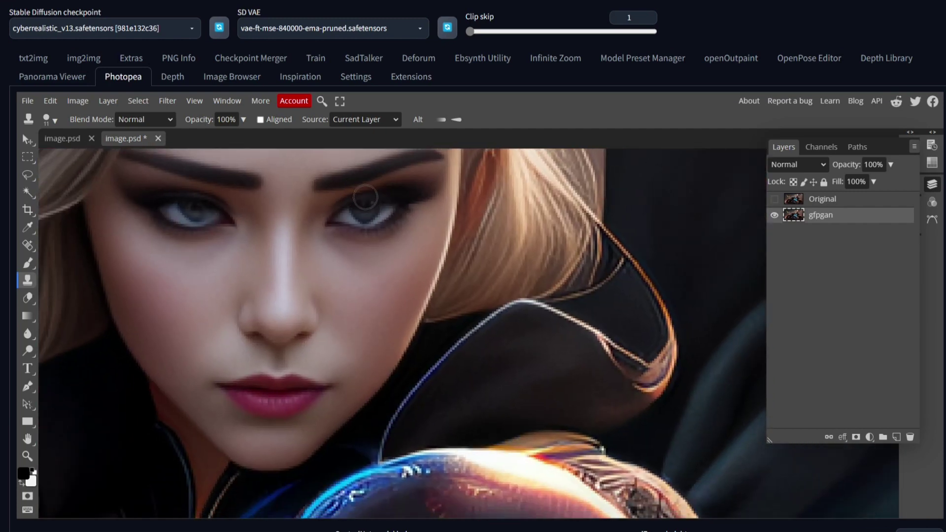
Step: Give the clone stamp a 10 px hard round brush
left_click(38, 112)
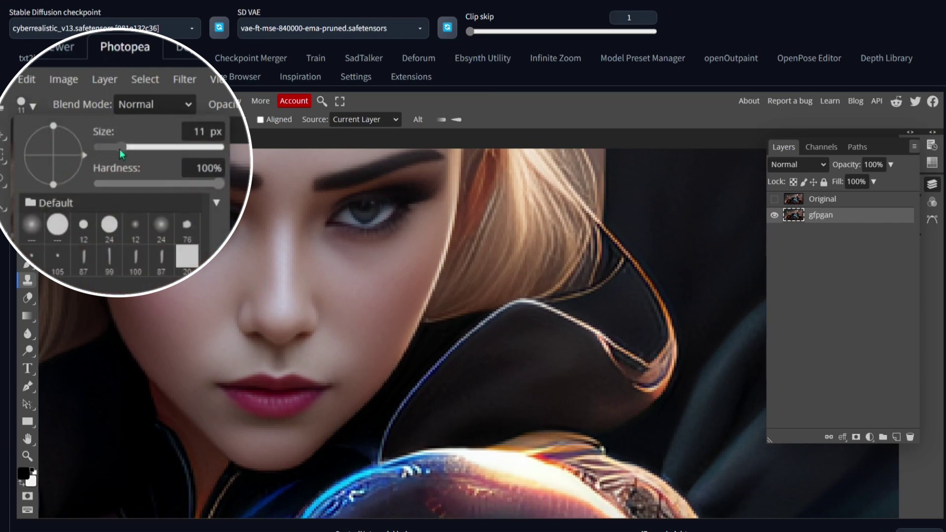
left_click(203, 131)
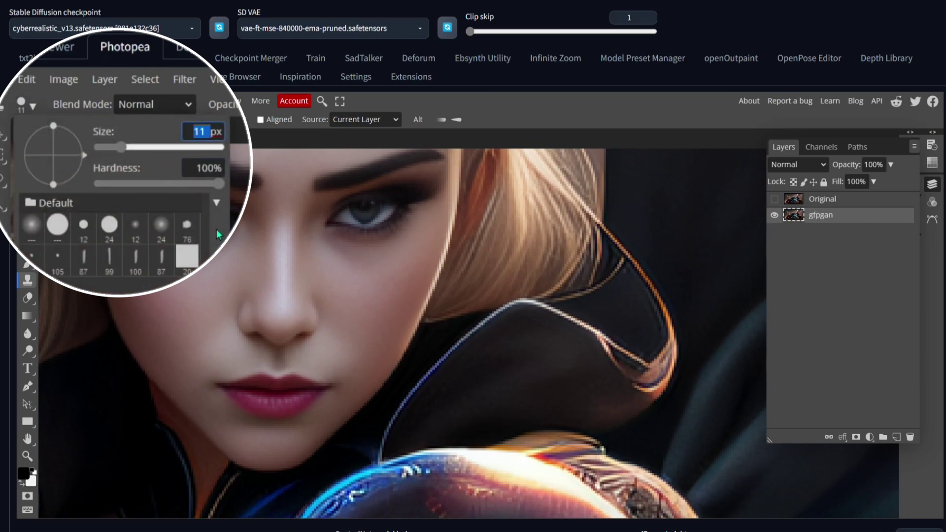
type("10")
left_click(58, 224)
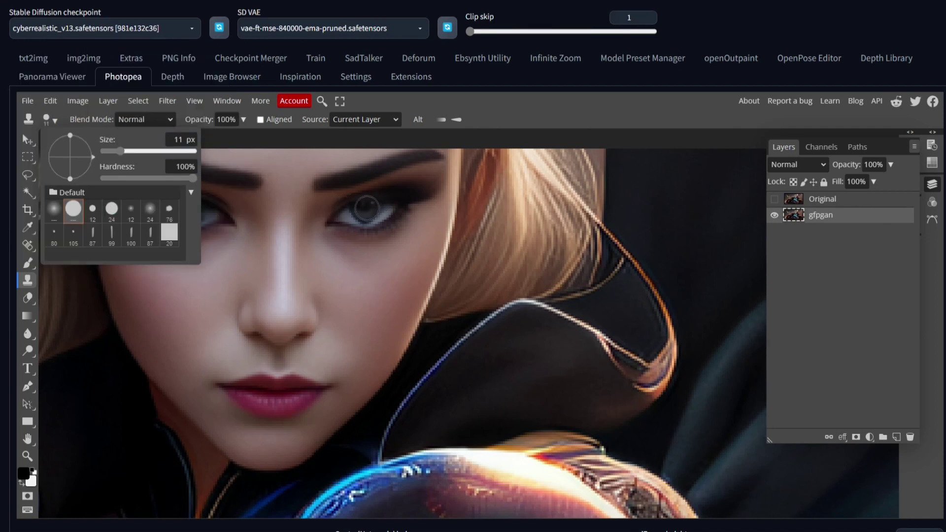
key("bracketleft")
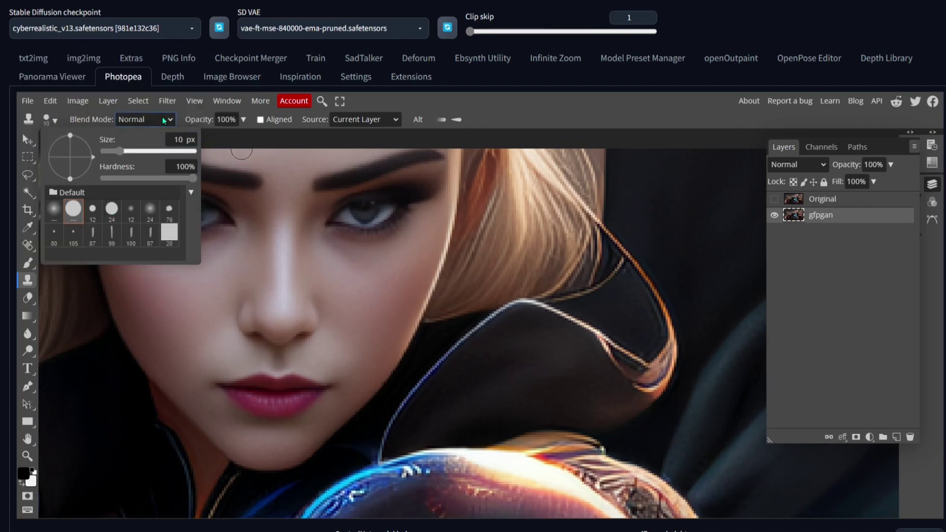
left_click(54, 118)
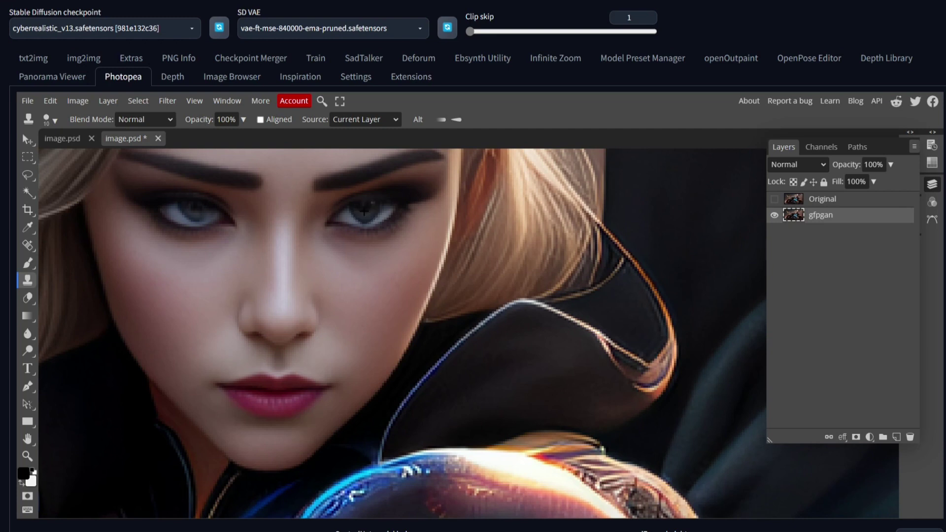
Step: Clone the eye across the forehead as a trial, then undo it
scroll(283, 213, "up", 4)
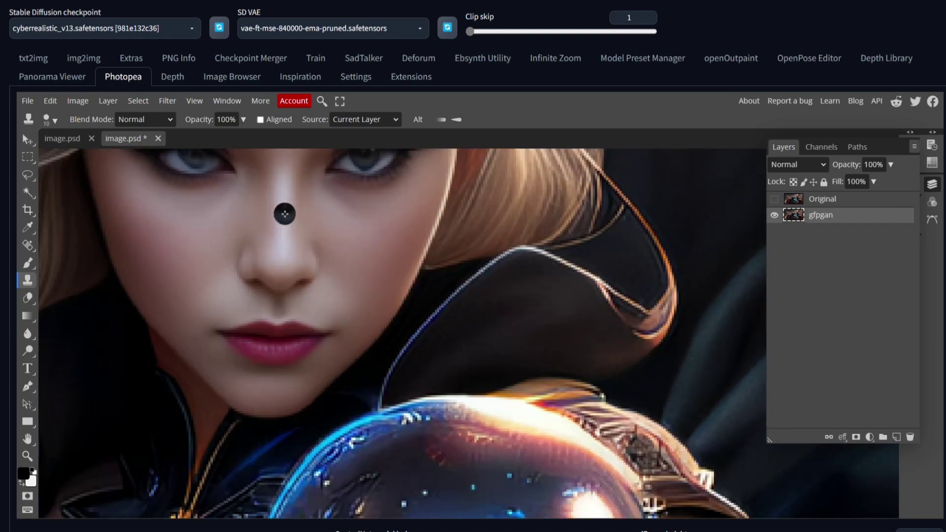
mouse_move(288, 225)
left_mouse_down()
mouse_move(288, 206)
mouse_move(294, 239)
mouse_move(325, 216)
mouse_move(284, 193)
mouse_move(272, 211)
mouse_move(345, 185)
mouse_move(253, 179)
mouse_move(319, 228)
mouse_move(296, 168)
mouse_move(296, 218)
mouse_move(290, 193)
mouse_move(318, 215)
mouse_move(248, 184)
mouse_move(329, 208)
mouse_move(232, 226)
mouse_move(285, 210)
left_mouse_up()
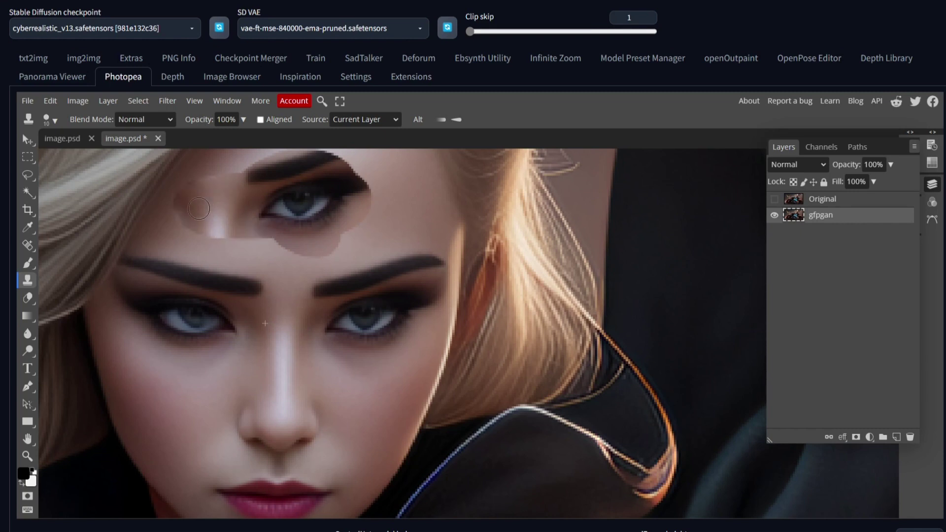
mouse_move(199, 208)
left_mouse_down()
mouse_move(366, 222)
mouse_move(397, 214)
left_mouse_up()
left_click_drag(359, 183, 298, 189)
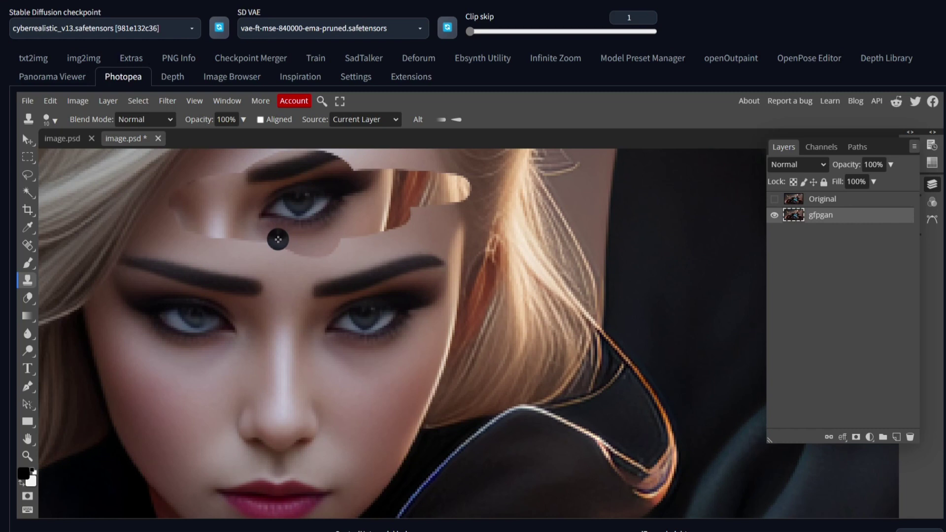
key("ctrl+z")
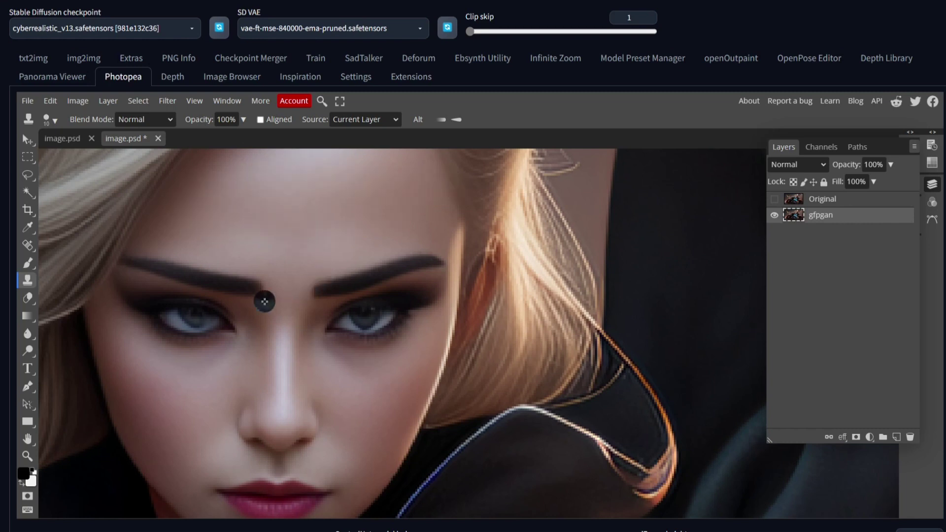
Step: Set clone stamp opacity to 70%, sample beside the left eye, and shrink the brush to 2 px
scroll(201, 317, "down", 1)
key("7")
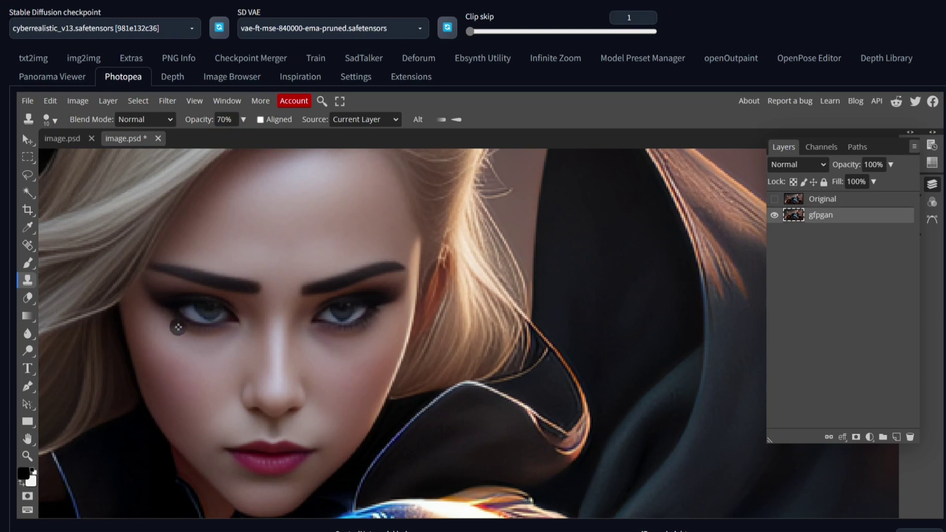
scroll(305, 232, "down", 2)
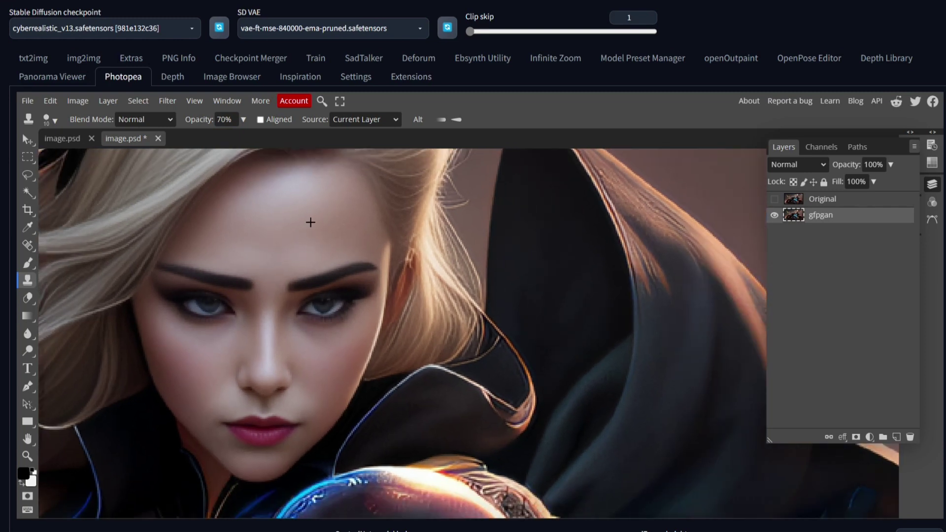
scroll(231, 266, "up", 4)
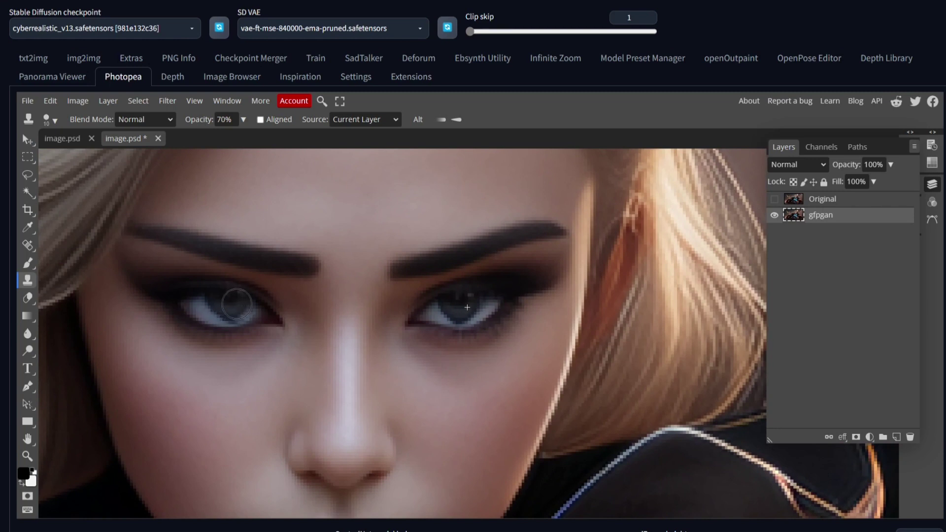
left_click(224, 302)
scroll(223, 300, "down", 2)
key("bracketleft")
key("bracketleft")
key("bracketleft")
key("bracketleft")
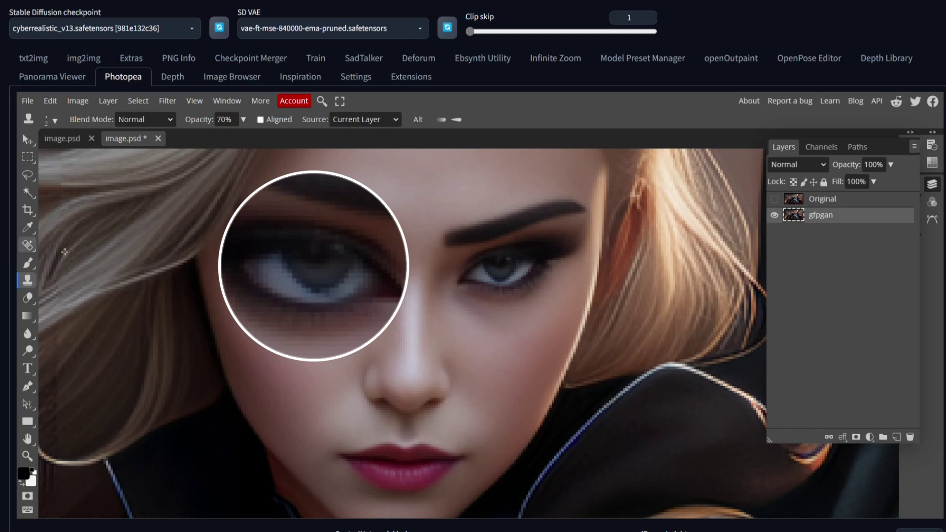
Step: Smooth the left eyebrow and its inner end with four Healing Brush strokes
scroll(285, 394, "down", 2)
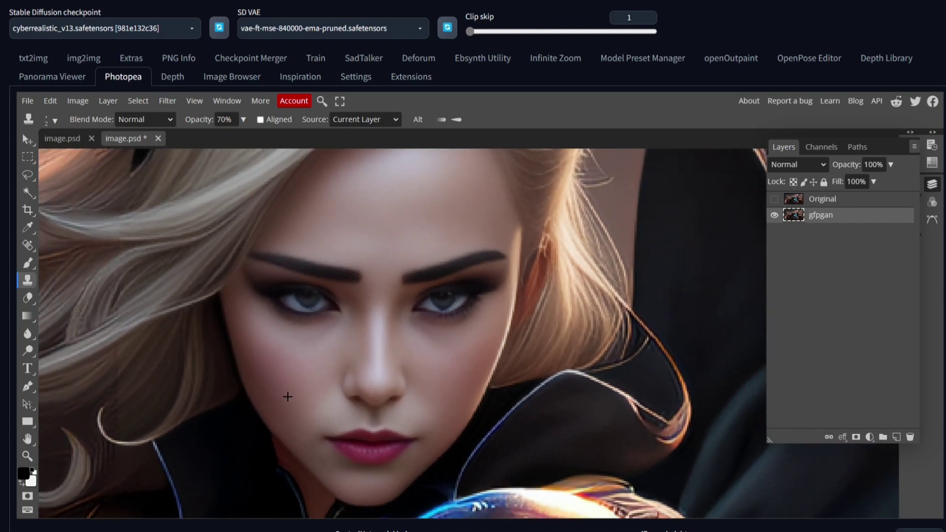
scroll(165, 256, "up", 2)
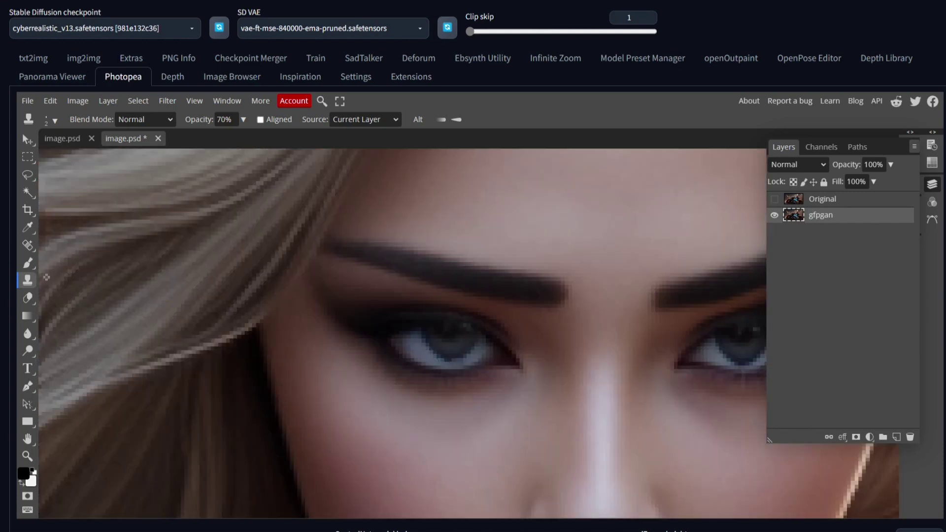
left_click(28, 245)
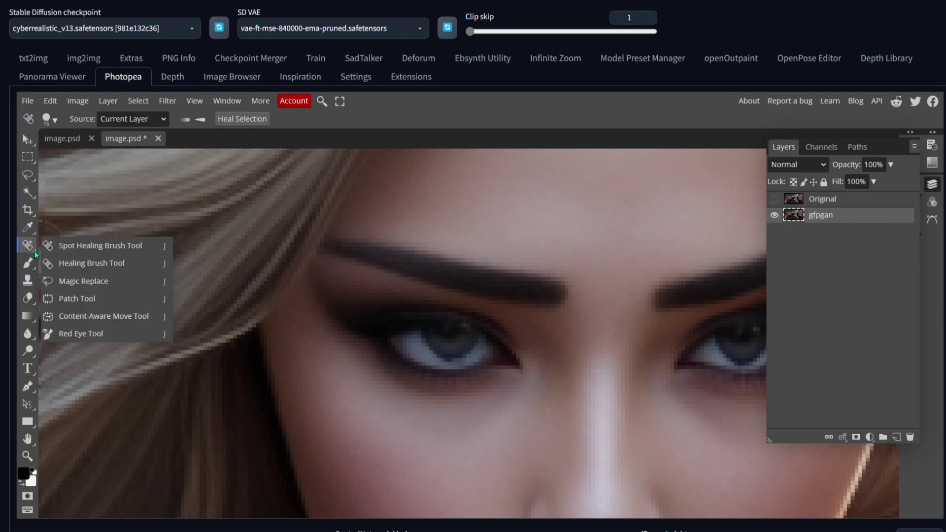
left_click(107, 263)
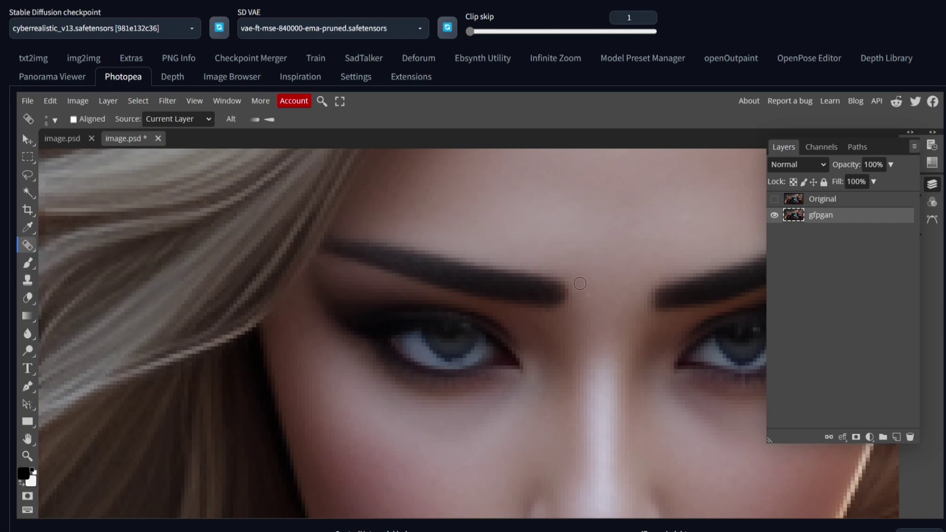
mouse_move(580, 283)
left_mouse_down()
mouse_move(542, 266)
mouse_move(399, 241)
left_mouse_up()
left_click_drag(510, 268, 363, 239)
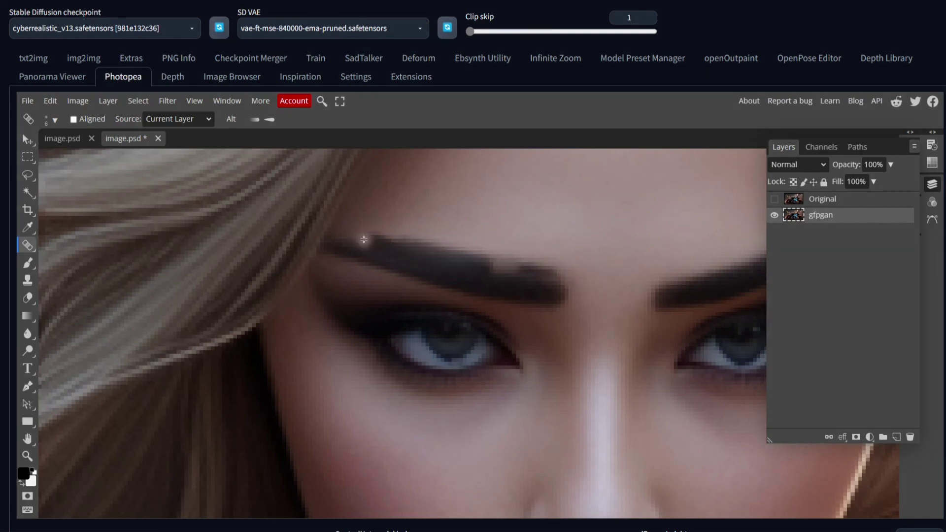
mouse_move(534, 280)
left_mouse_down()
mouse_move(509, 271)
mouse_move(549, 273)
mouse_move(400, 249)
left_mouse_up()
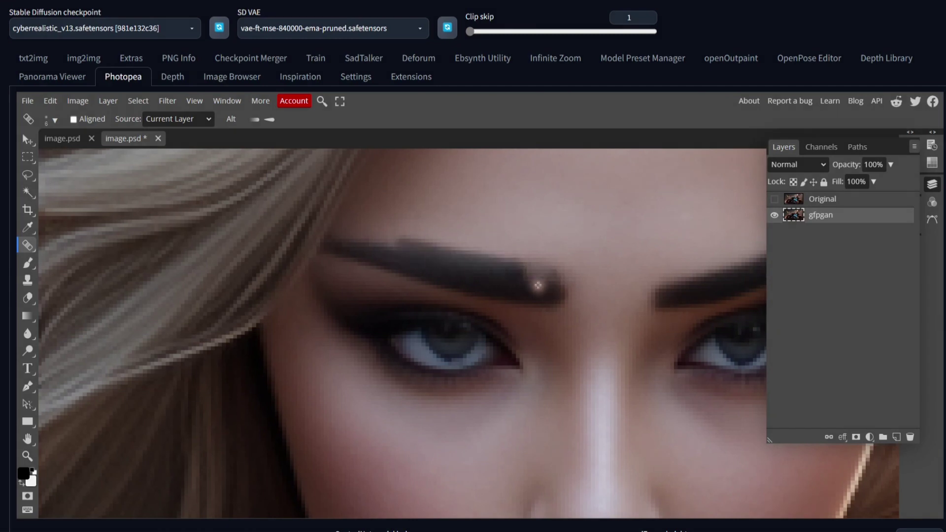
mouse_move(537, 286)
left_mouse_down()
mouse_move(525, 270)
mouse_move(551, 273)
left_mouse_up()
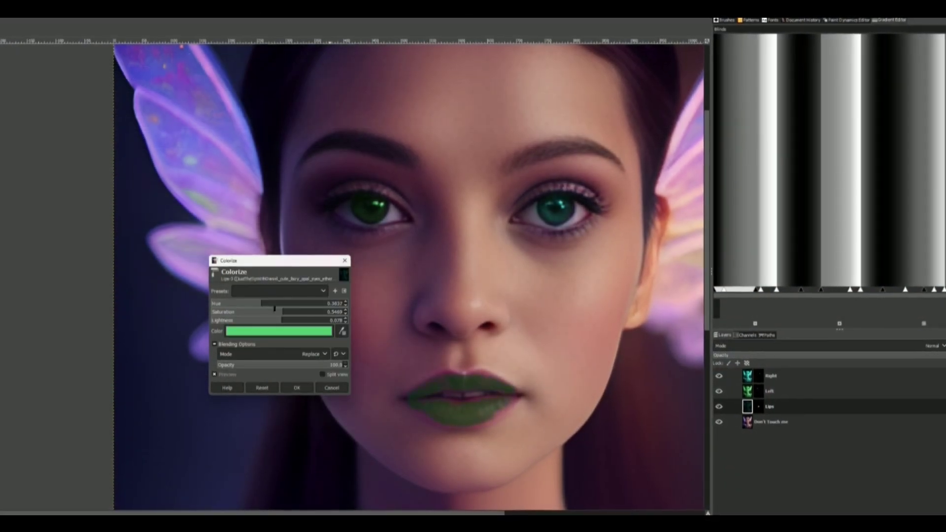
Step: Colorize the fairy's Lips layer from green to purple and paint a highlight onto the lips
left_click_drag(275, 303, 304, 307)
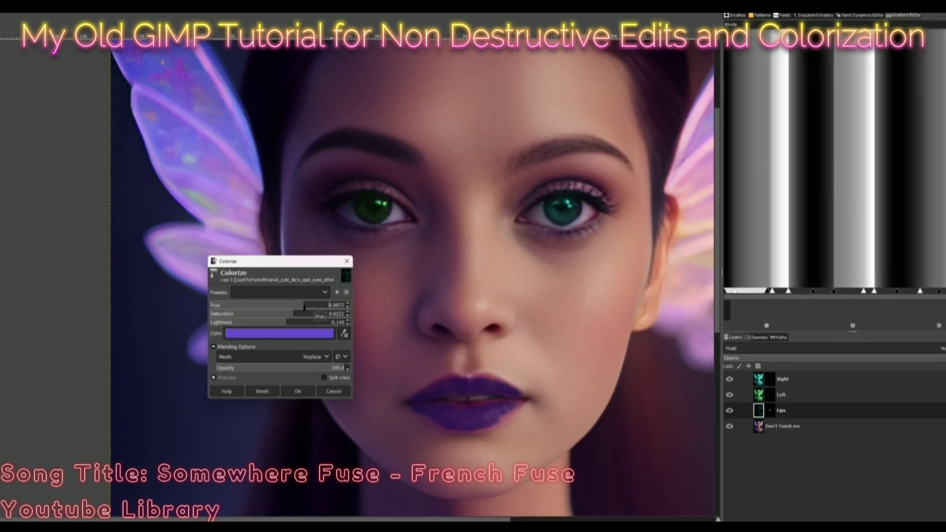
key("Return")
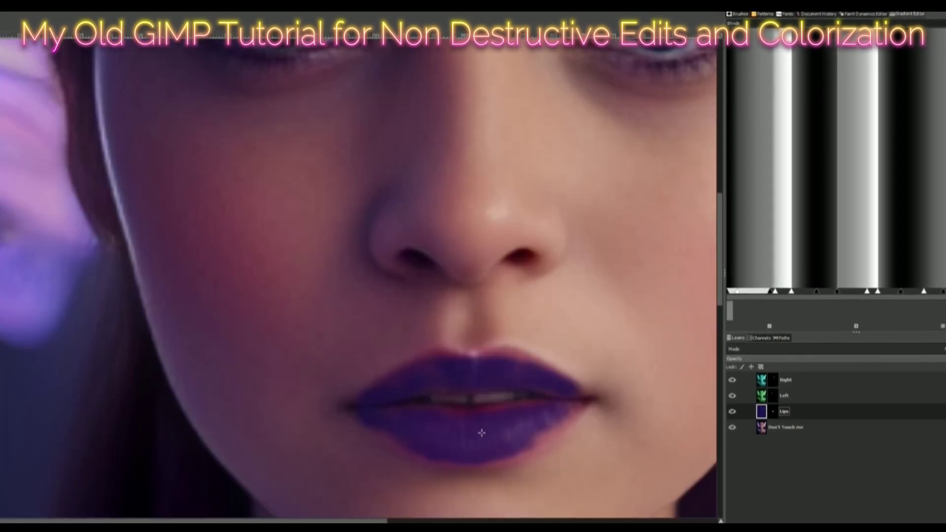
left_click_drag(422, 447, 544, 437)
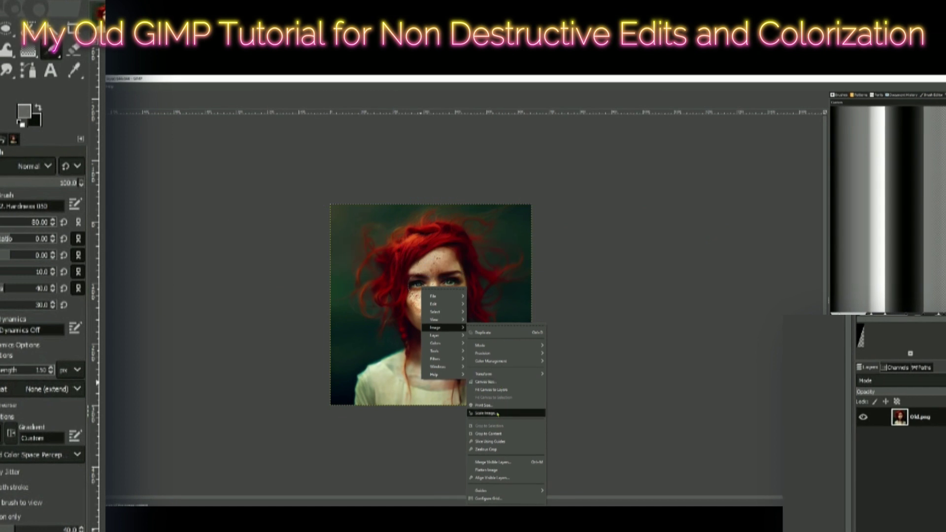
Step: Scale up the red-haired portrait, heal the cheek scratch, and add freckles to the left cheek
left_click(497, 414)
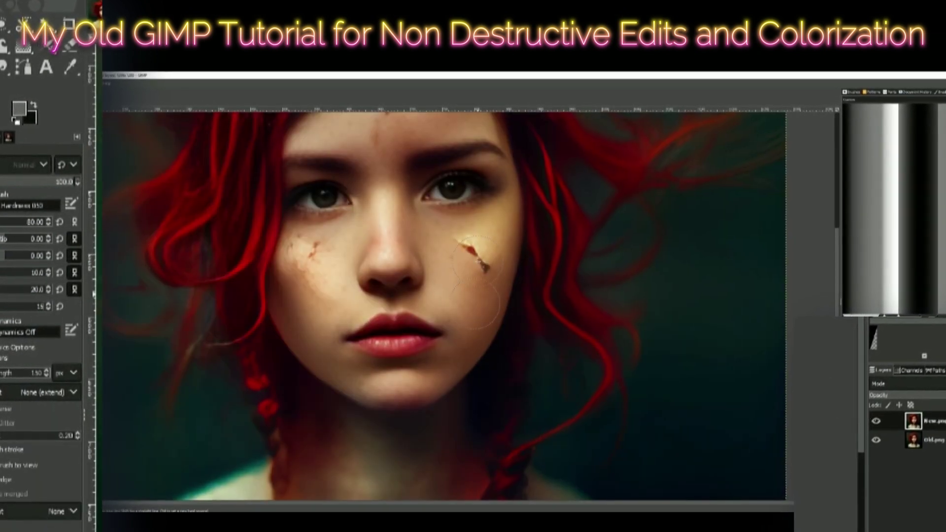
left_click_drag(477, 259, 472, 254)
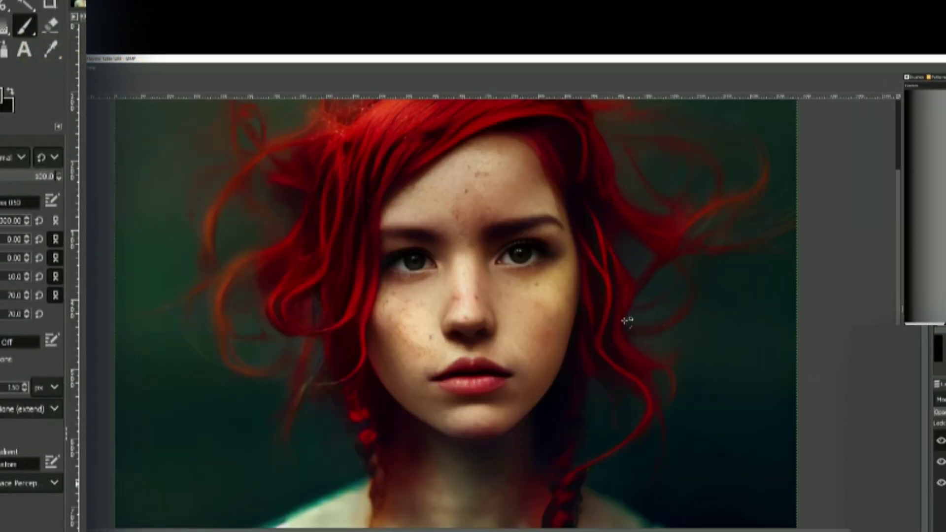
left_click(415, 294)
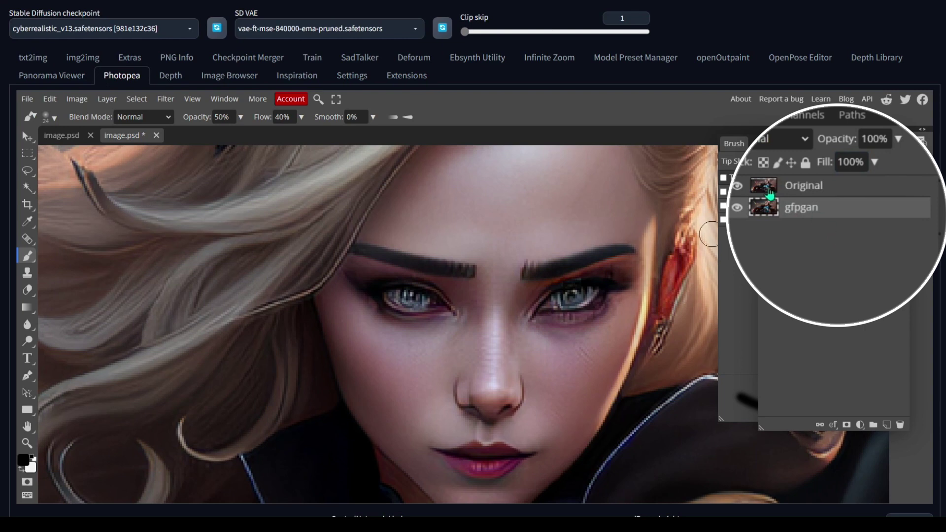
Step: Select the Original layer, align it with the gfpgan face, and set its opacity to 100%
left_click(839, 182)
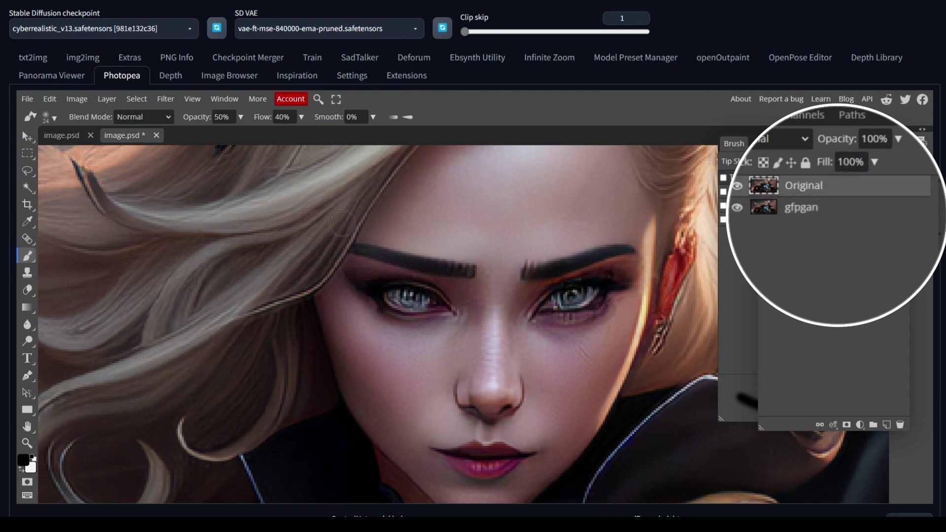
double_click(875, 141)
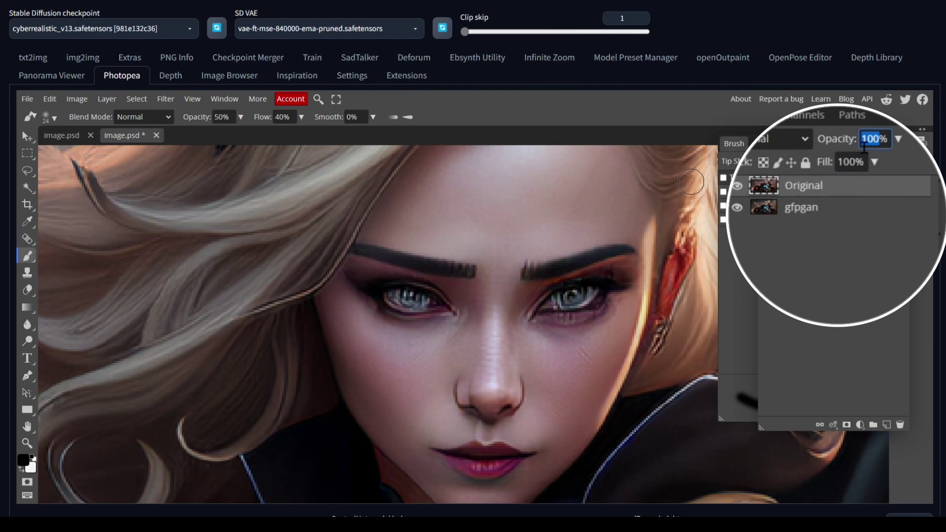
type("30")
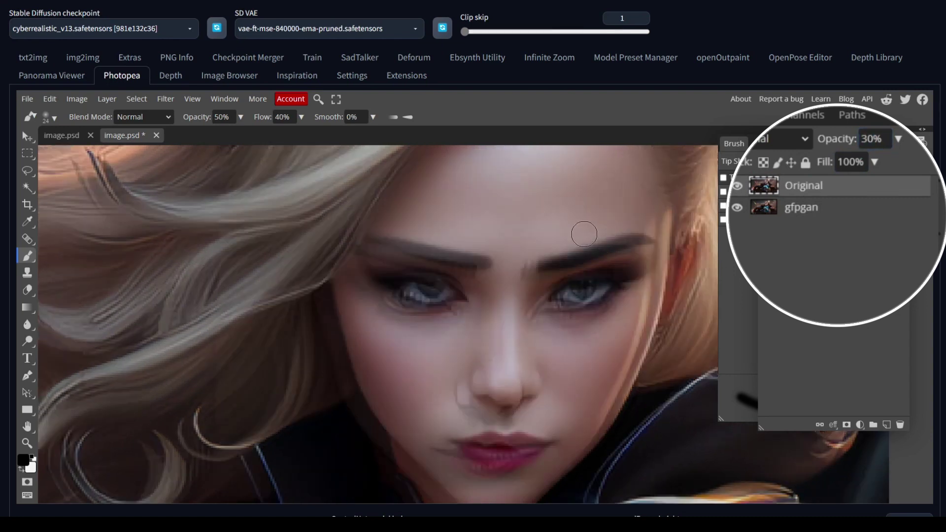
type("v")
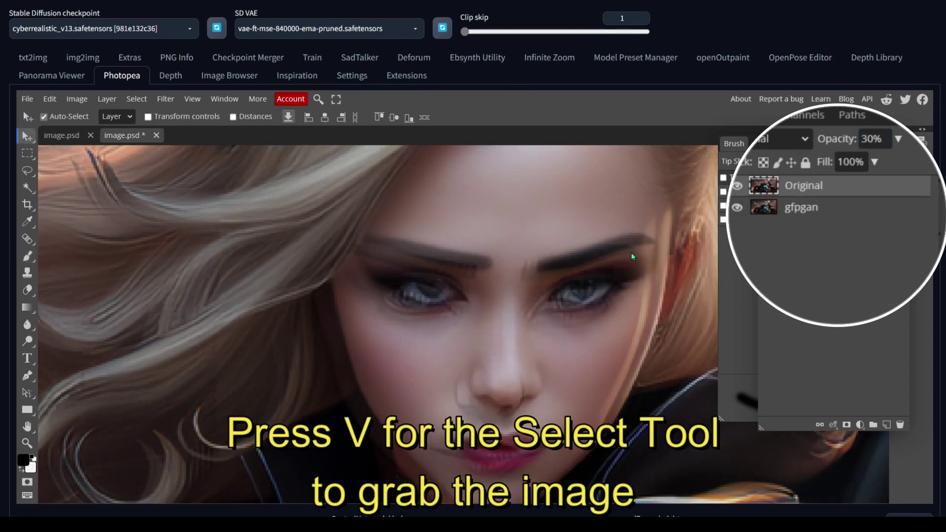
left_click_drag(632, 257, 646, 250)
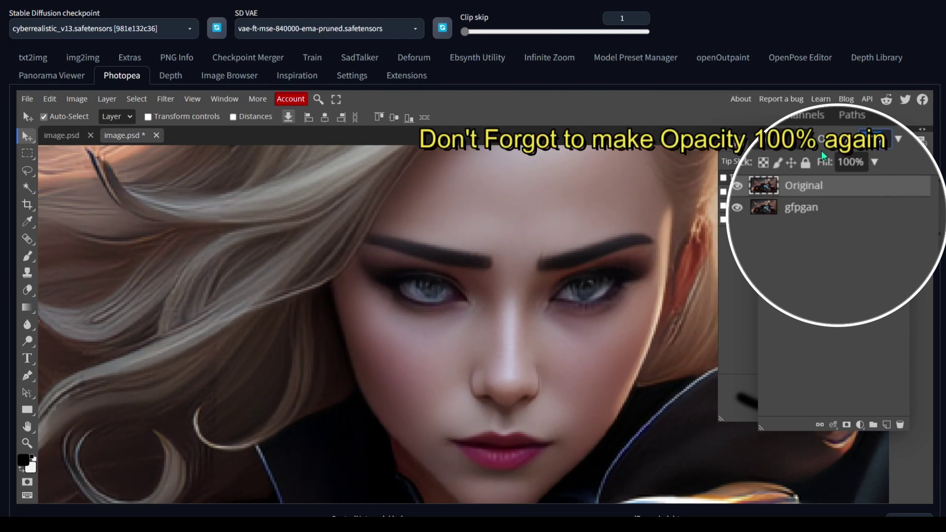
type("100")
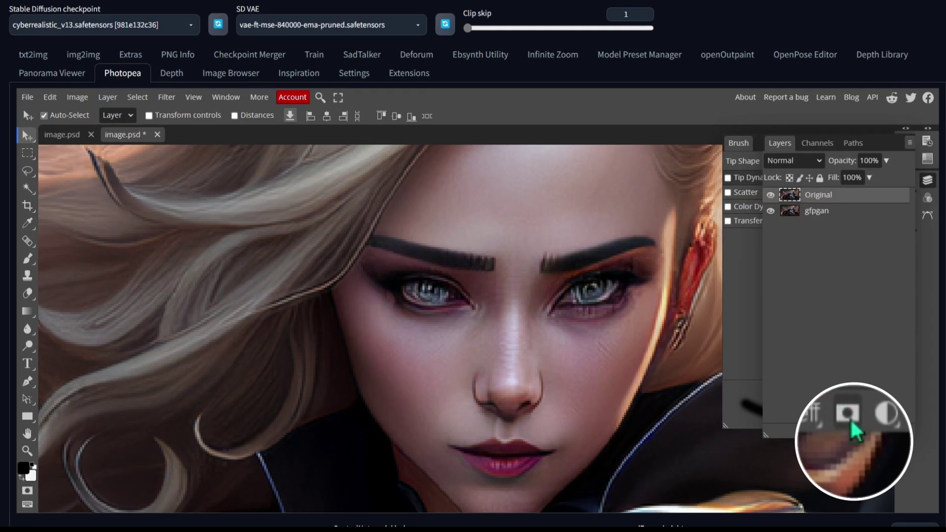
Step: Add a layer mask to the Original layer and brush dark strokes under the eyes and nose
left_click(852, 431)
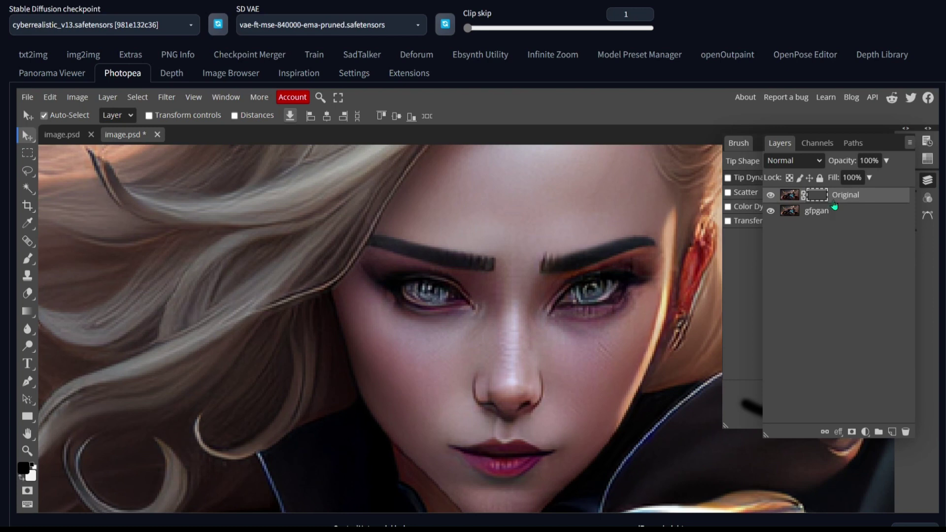
left_click(797, 200)
scroll(395, 317, "up", 2)
key("b")
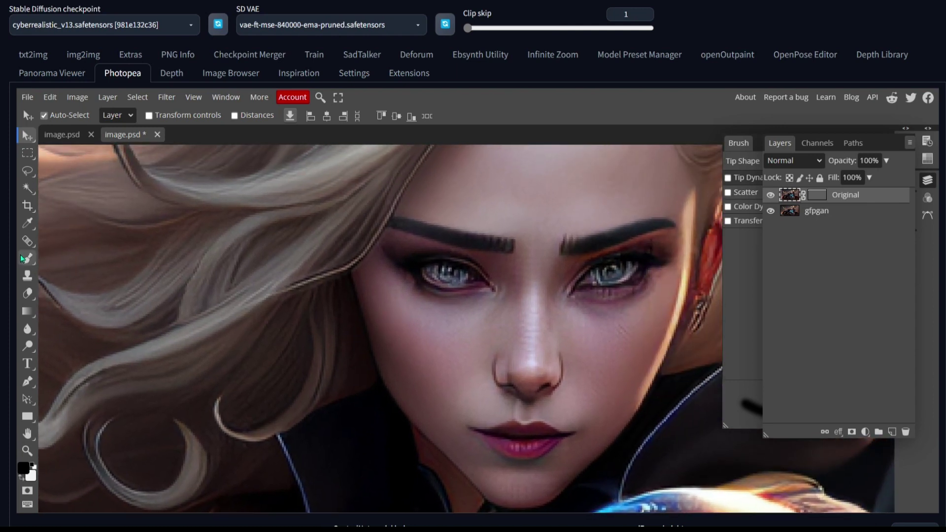
mouse_move(399, 294)
left_mouse_down()
mouse_move(481, 284)
mouse_move(489, 273)
mouse_move(444, 298)
mouse_move(700, 392)
mouse_move(558, 365)
mouse_move(590, 362)
mouse_move(448, 266)
mouse_move(410, 269)
mouse_move(473, 299)
mouse_move(554, 308)
left_mouse_up()
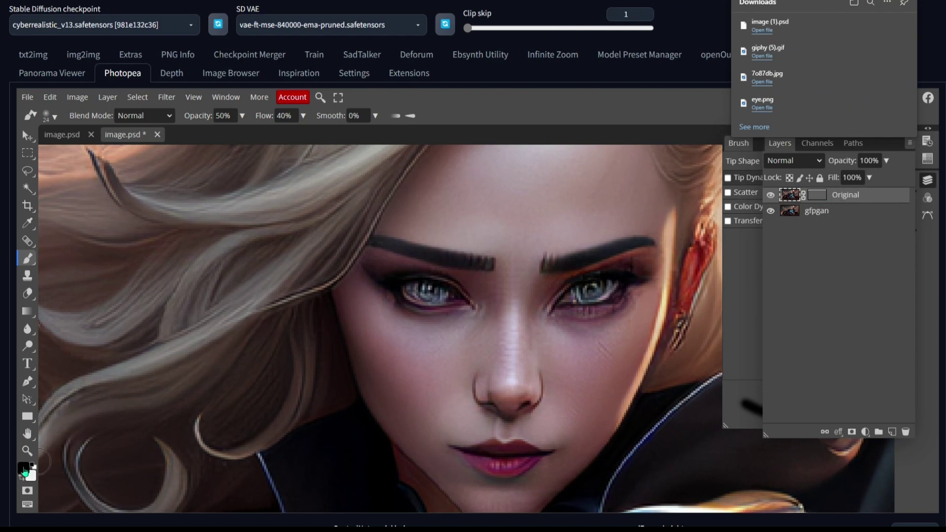
Step: Target the Original layer's mask and set the foreground colour to pure black 000000
left_click(23, 468)
left_click(825, 197)
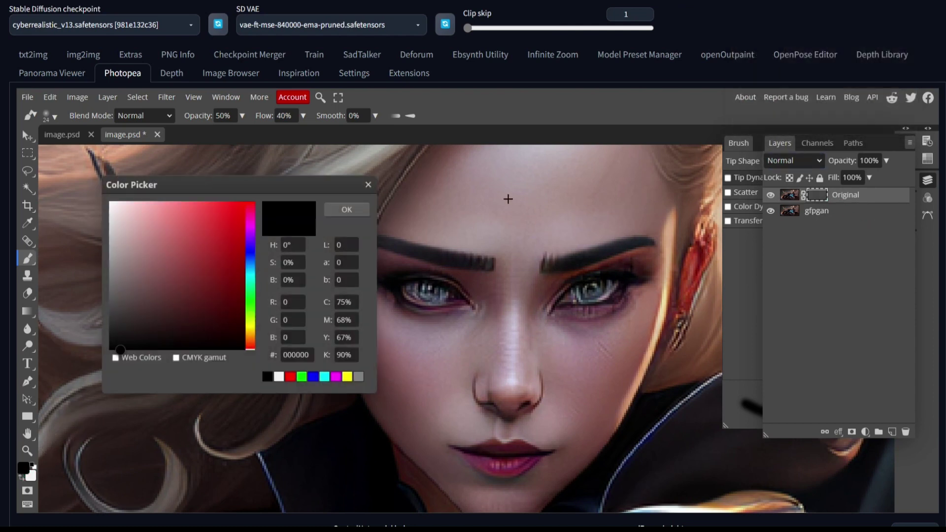
left_click(367, 185)
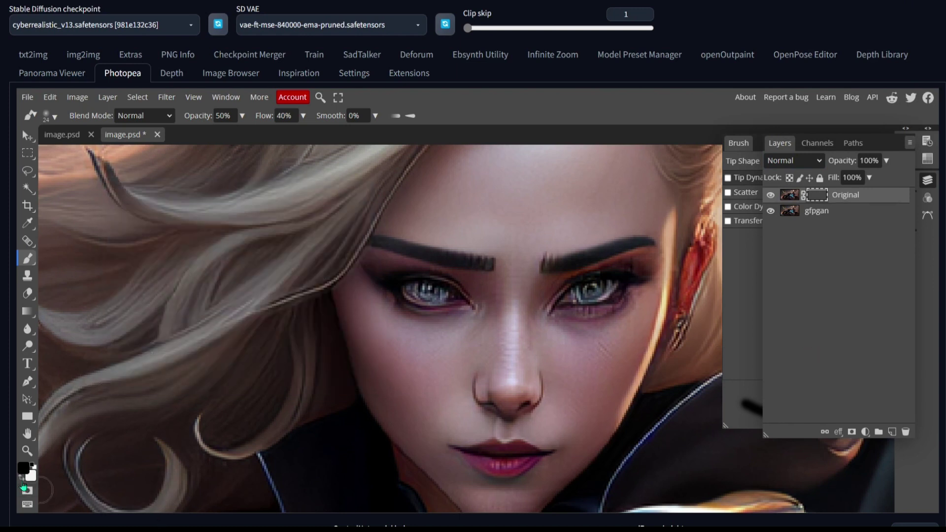
key("x")
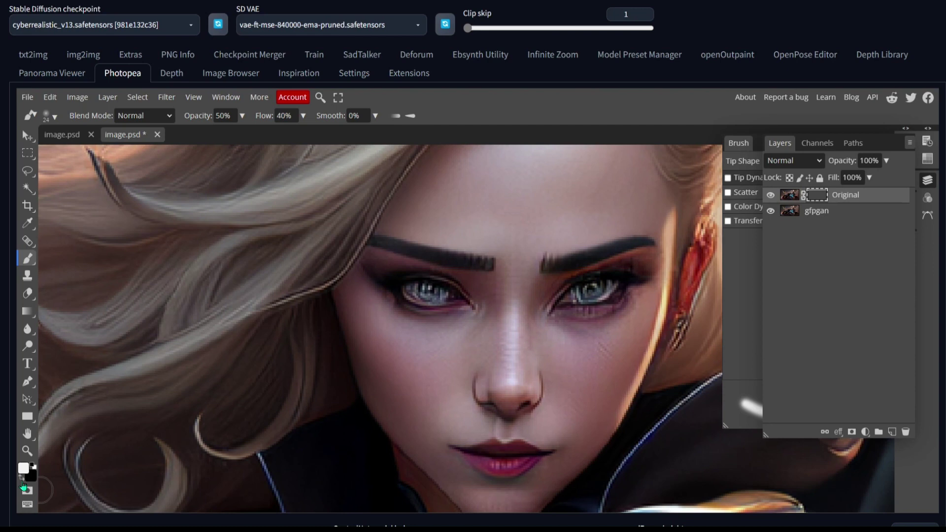
key("x")
key("x")
key("x")
left_click(24, 468)
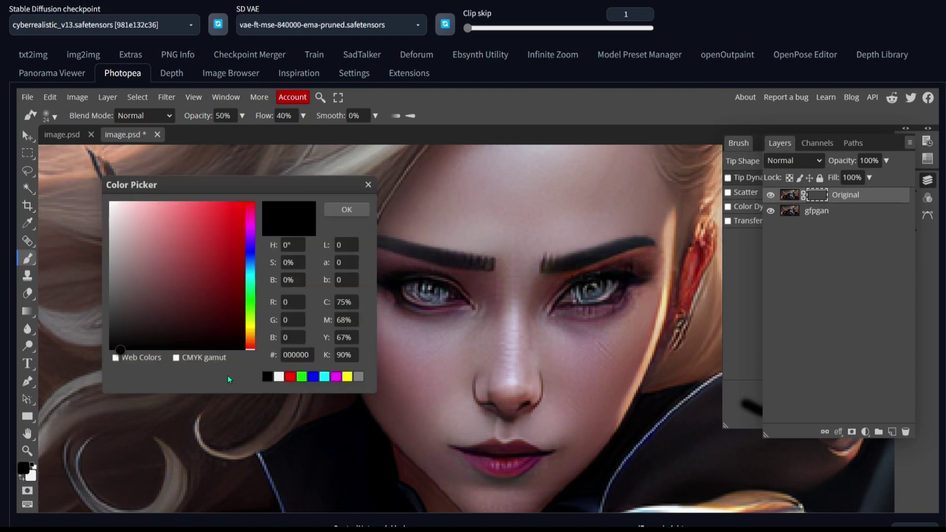
left_click_drag(134, 262, 112, 308)
left_click(346, 210)
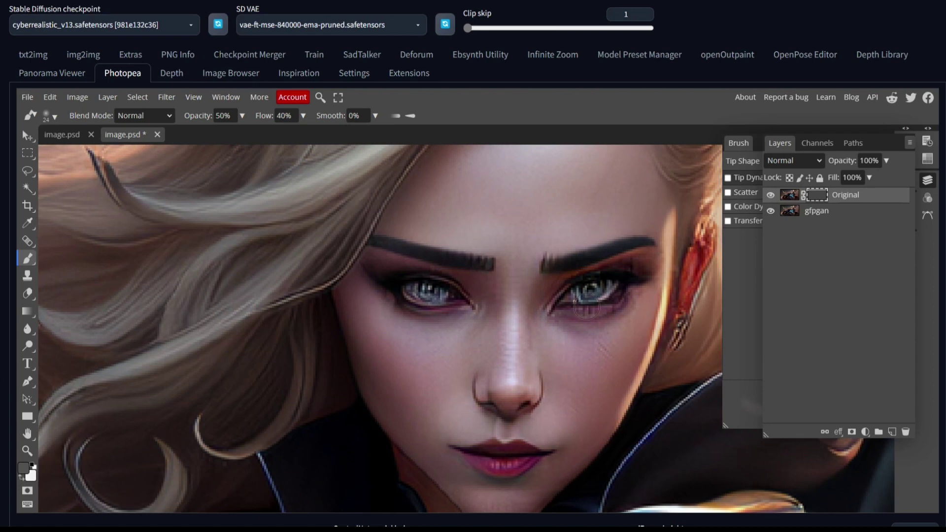
left_click(24, 468)
mouse_move(166, 282)
left_mouse_down()
mouse_move(117, 321)
mouse_move(109, 351)
left_mouse_up()
left_click(347, 210)
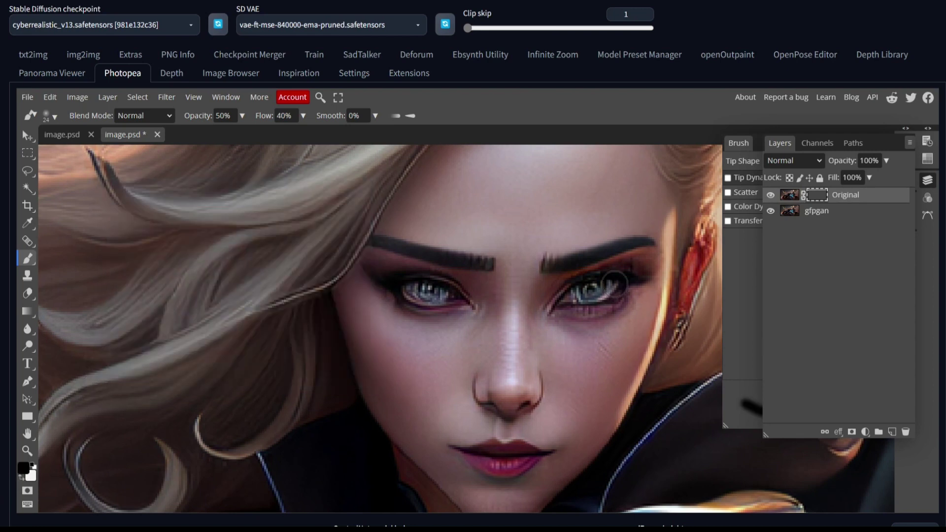
scroll(610, 279, "up", 3)
scroll(606, 285, "up", 2)
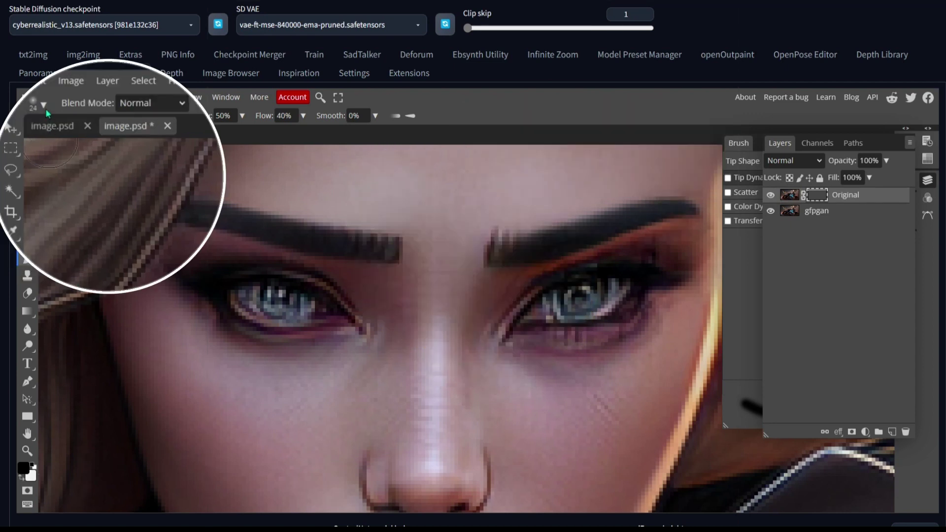
Step: Choose the soft 24 px brush preset, shrink it to 23 px, and confirm 50% opacity, 40% flow
left_click(45, 105)
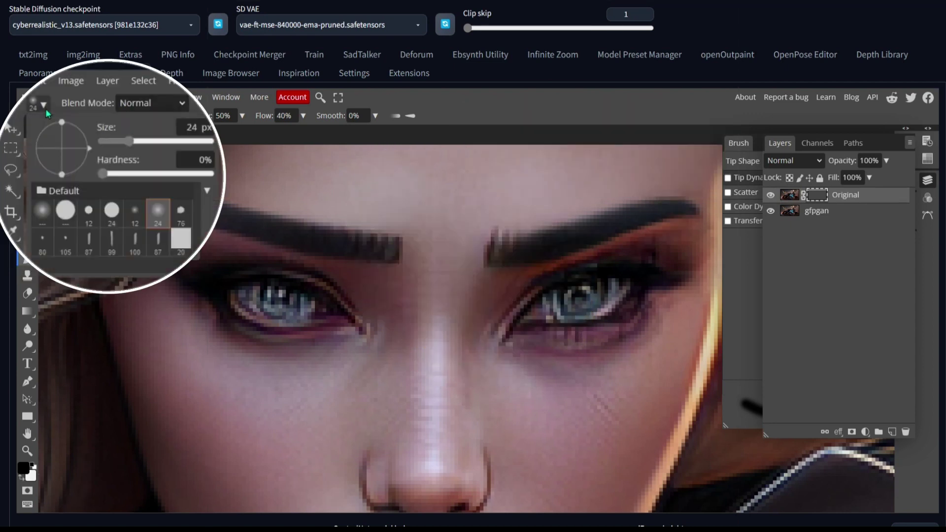
left_click(151, 211)
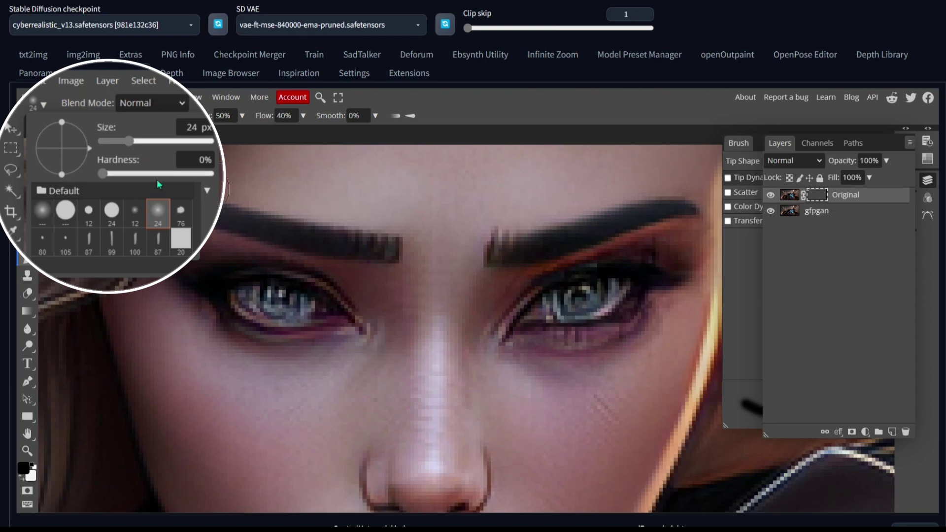
left_click_drag(131, 144, 128, 144)
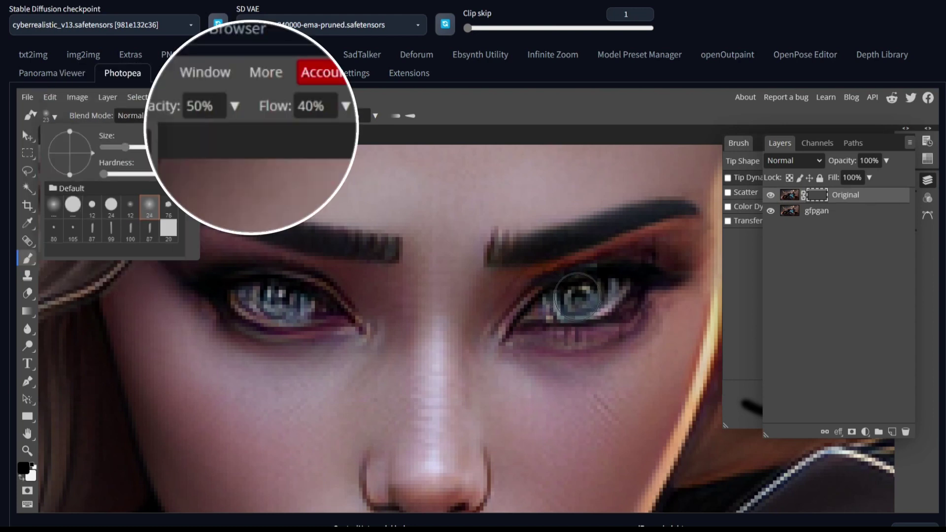
left_click(226, 115)
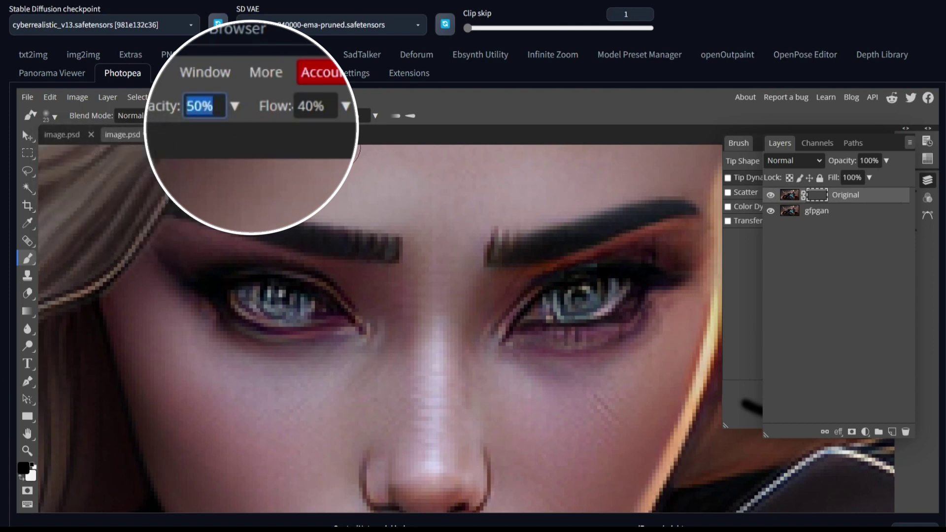
left_click(322, 105)
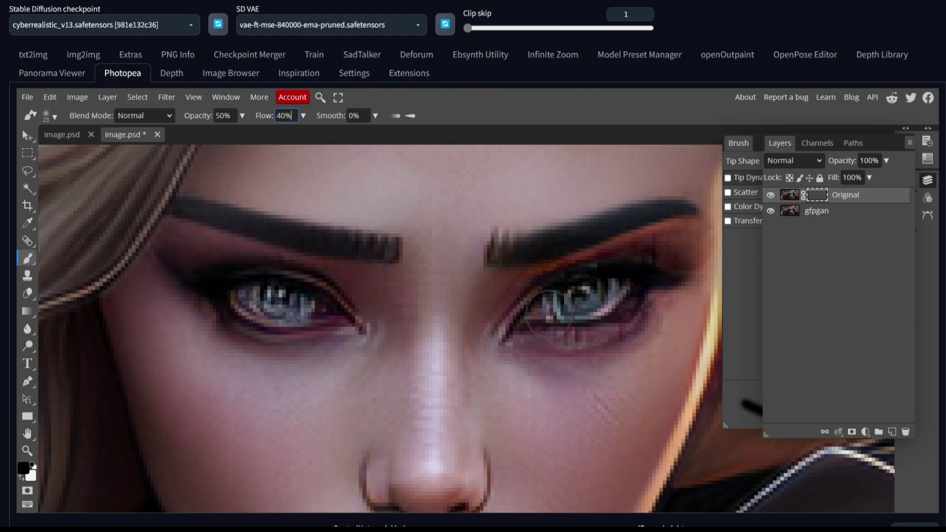
scroll(548, 314, "down", 3)
scroll(548, 314, "up", 3)
scroll(548, 313, "up", 1)
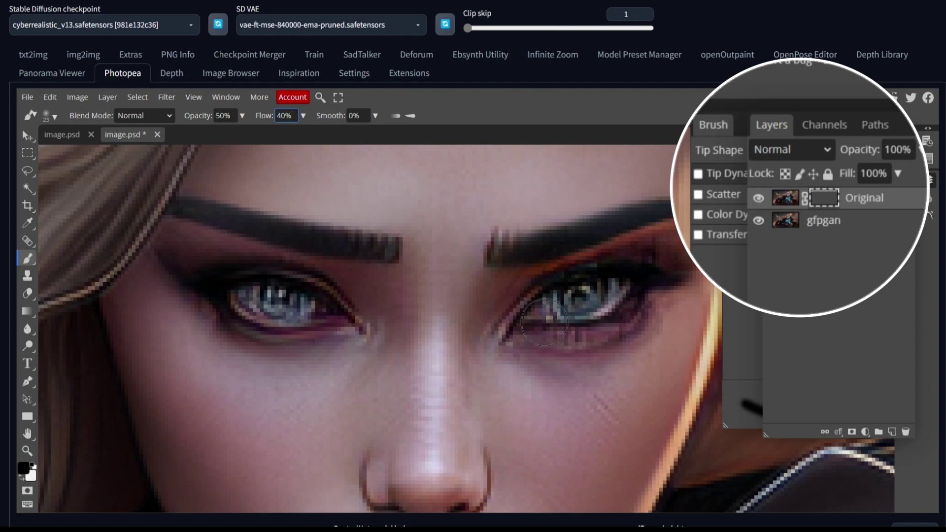
Step: Set brush opacity to 80% and paint the mask over the right-hand eye and brow
mouse_move(544, 323)
left_mouse_down()
mouse_move(626, 280)
mouse_move(537, 298)
mouse_move(616, 281)
mouse_move(530, 311)
mouse_move(591, 281)
mouse_move(541, 310)
mouse_move(561, 266)
left_mouse_up()
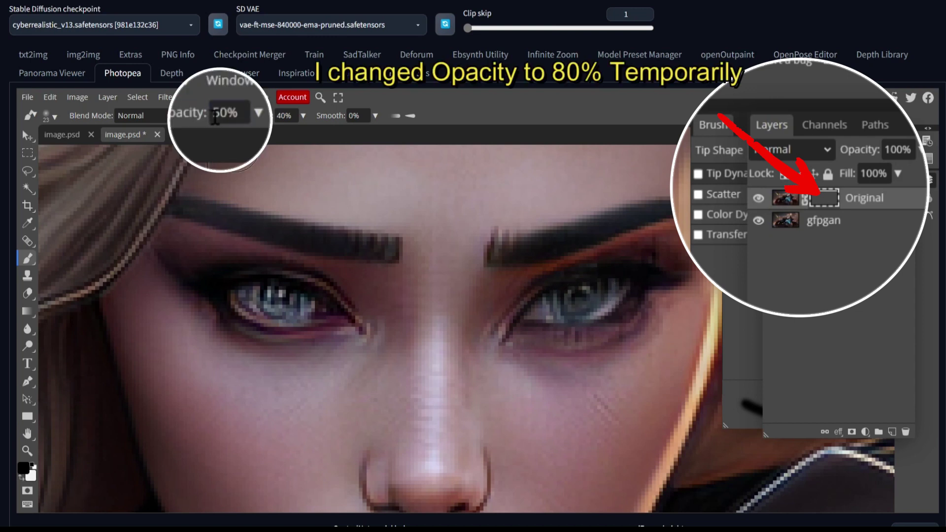
left_click(215, 119)
type("80")
mouse_move(655, 298)
left_mouse_down()
mouse_move(618, 281)
mouse_move(550, 317)
mouse_move(543, 309)
mouse_move(627, 270)
mouse_move(505, 312)
mouse_move(643, 282)
left_mouse_up()
mouse_move(500, 338)
left_mouse_down()
mouse_move(622, 330)
mouse_move(671, 288)
mouse_move(507, 332)
mouse_move(642, 270)
mouse_move(683, 233)
mouse_move(555, 290)
mouse_move(516, 280)
mouse_move(658, 224)
mouse_move(587, 273)
mouse_move(504, 311)
mouse_move(662, 281)
left_mouse_up()
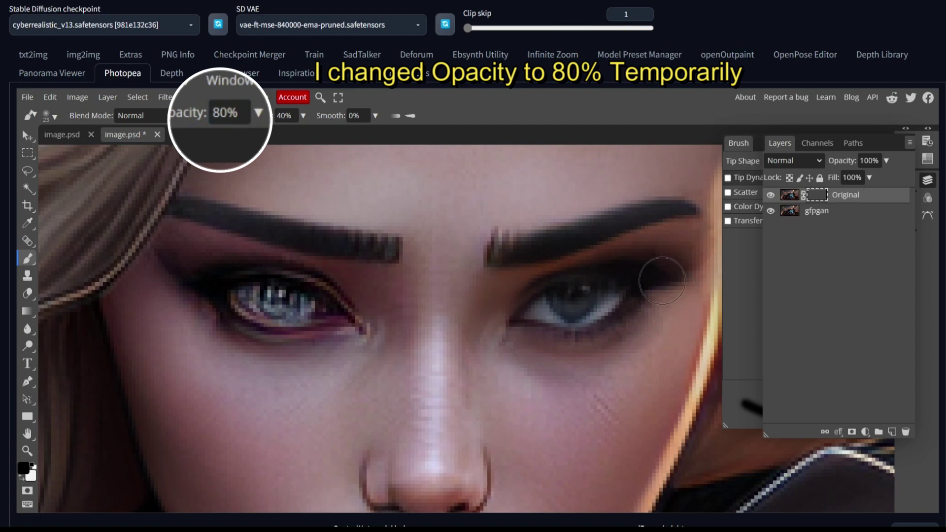
left_click_drag(588, 298, 632, 311)
mouse_move(643, 272)
left_mouse_down()
mouse_move(557, 292)
mouse_move(530, 283)
mouse_move(612, 248)
mouse_move(553, 242)
left_mouse_up()
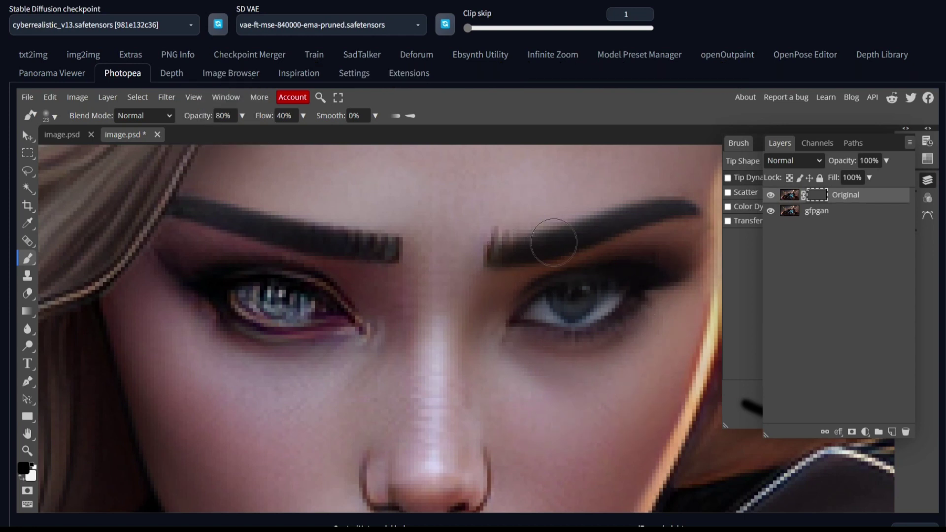
scroll(508, 256, "down", 4)
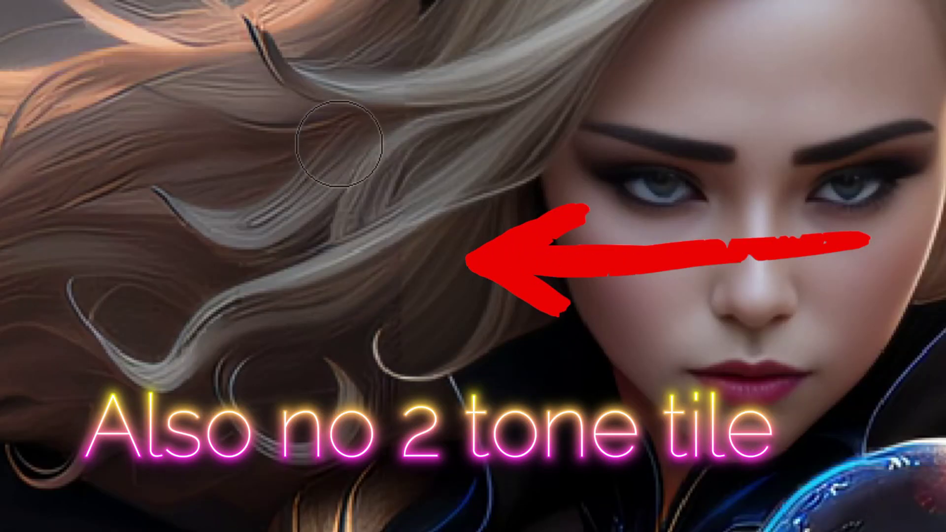
scroll(370, 379, "up", 2)
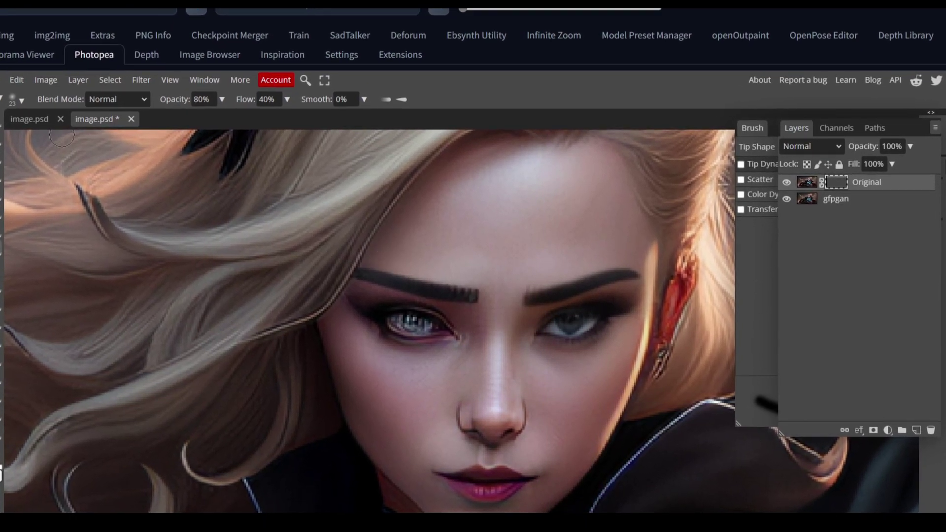
Step: Enlarge the brush to about 176 px
left_click(10, 98)
left_click_drag(69, 133, 122, 135)
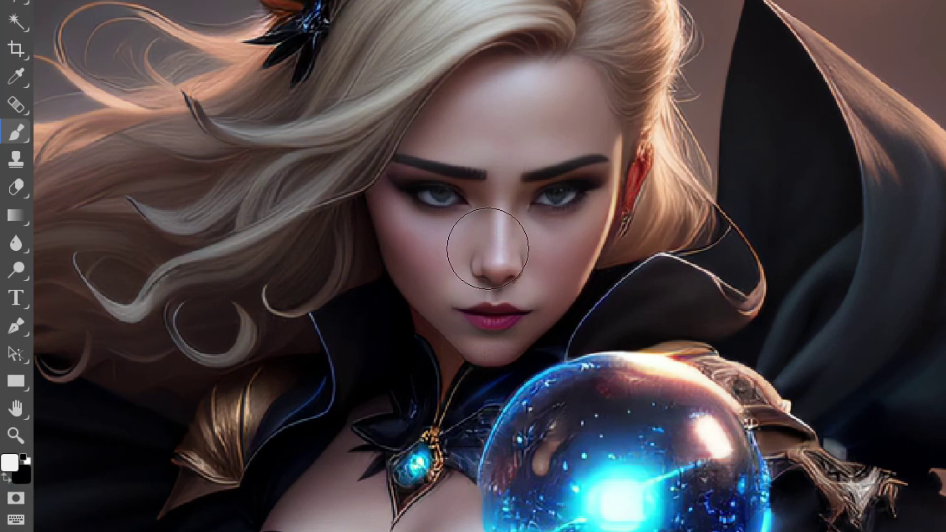
scroll(515, 243, "up", 5)
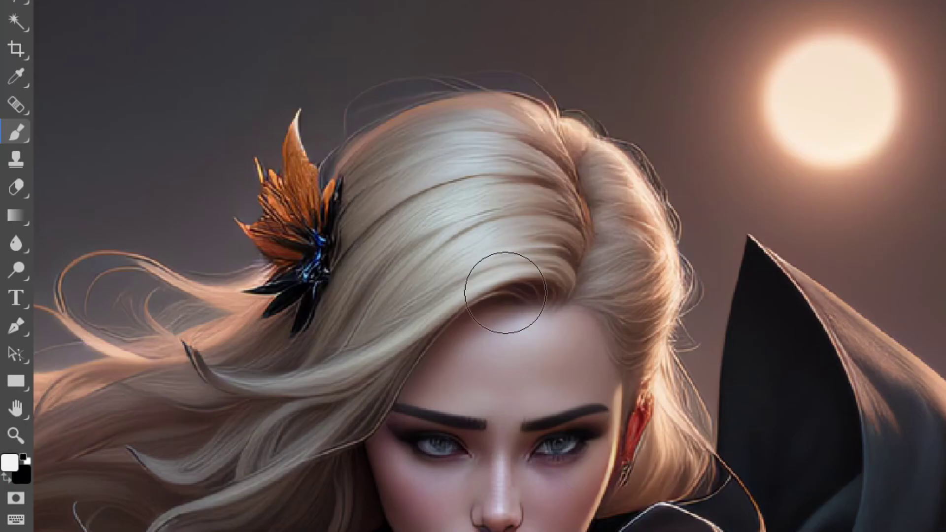
scroll(507, 289, "down", 5)
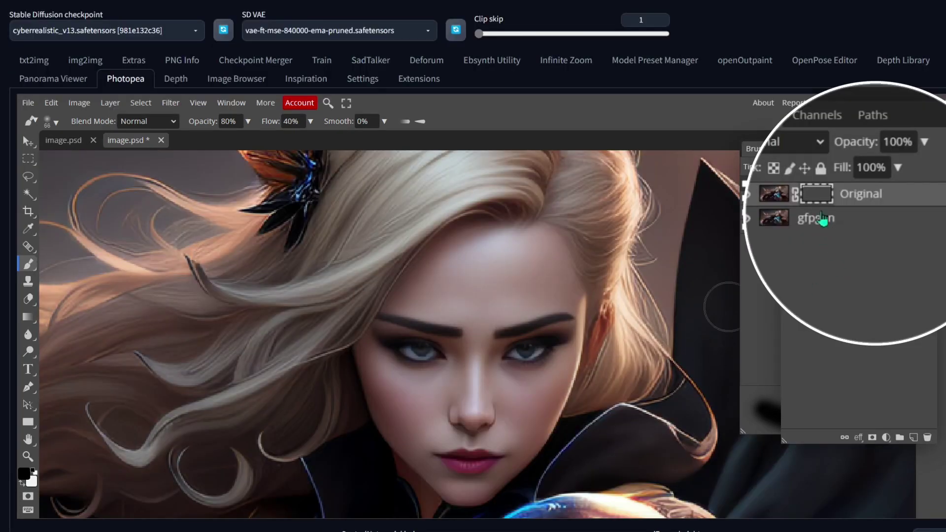
Step: Apply the Original layer's mask permanently
right_click(826, 200)
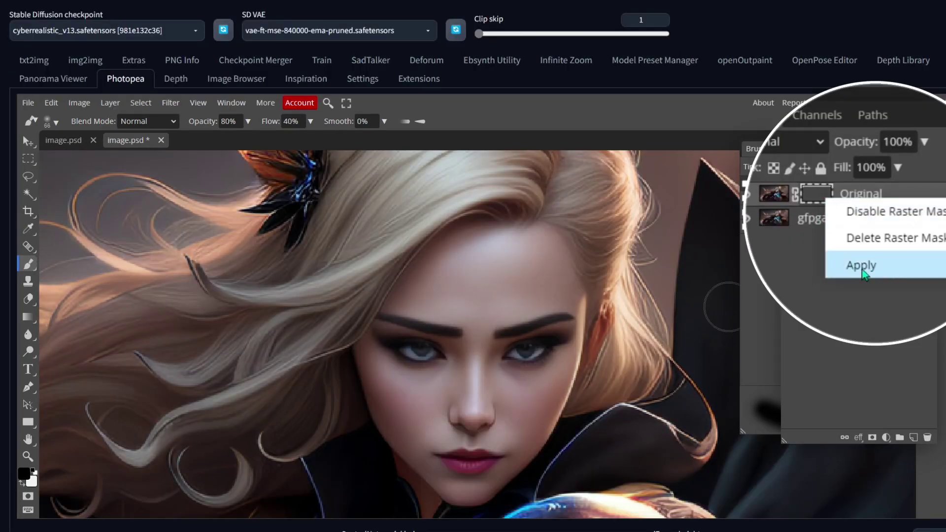
left_click(865, 251)
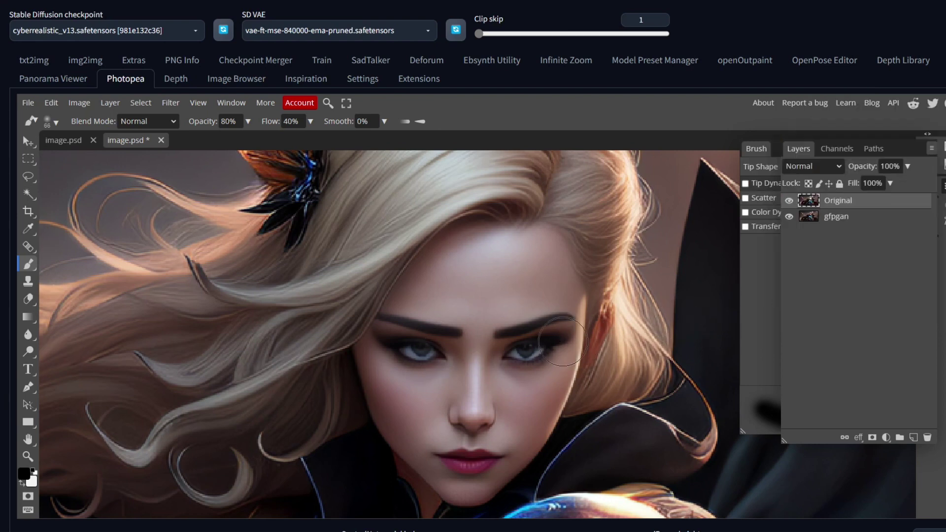
scroll(573, 340, "up", 5)
scroll(500, 396, "down", 3)
scroll(500, 396, "up", 5)
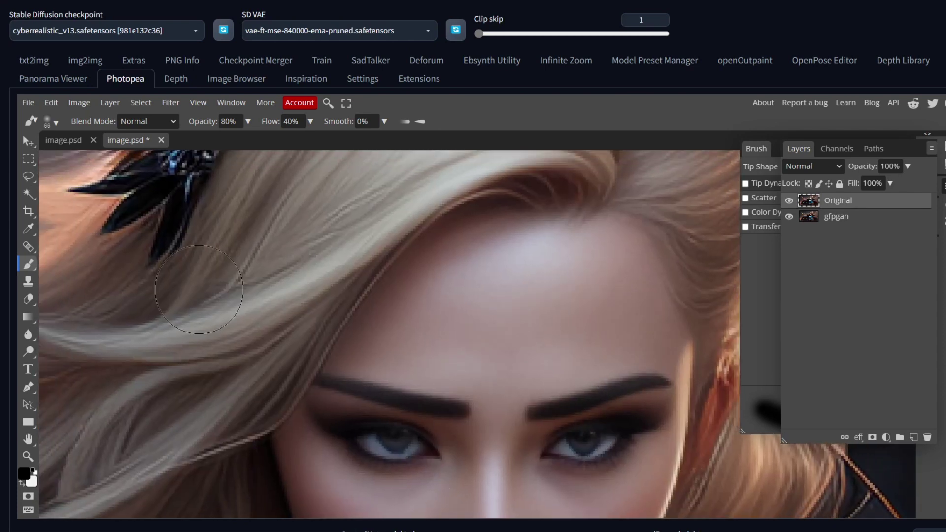
Step: Draw a closed lasso selection around the pupil of the right-hand eye
key("l")
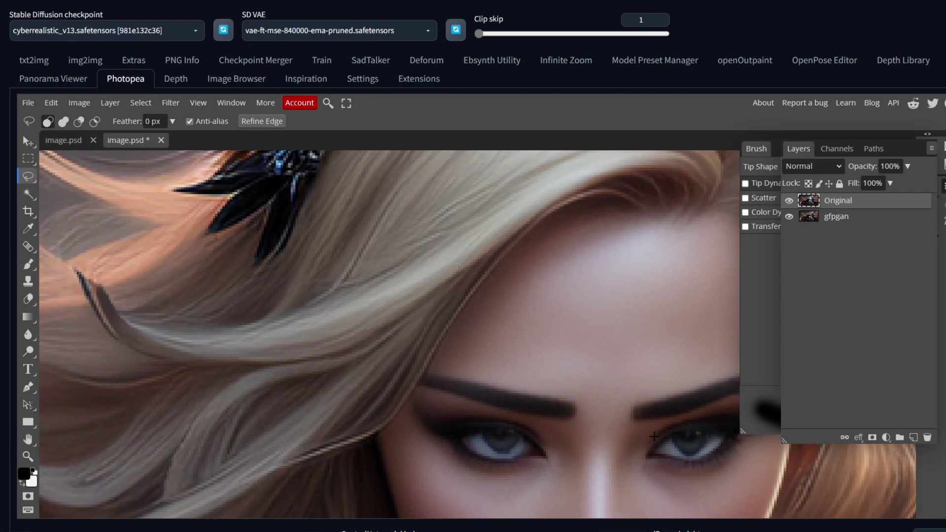
scroll(459, 366, "down", 3)
scroll(405, 339, "right", 3)
scroll(405, 339, "up", 5)
left_click_drag(305, 291, 488, 245)
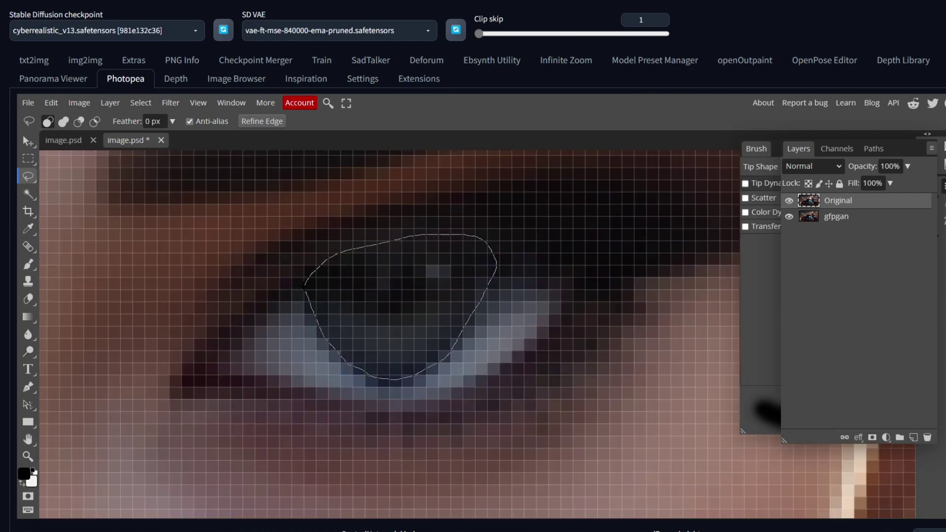
left_click_drag(304, 285, 306, 290)
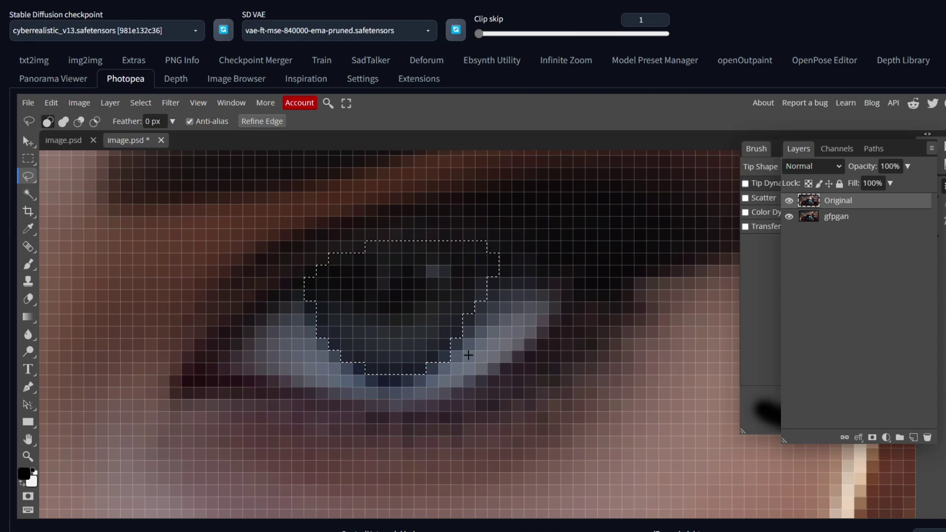
scroll(473, 266, "down", 2)
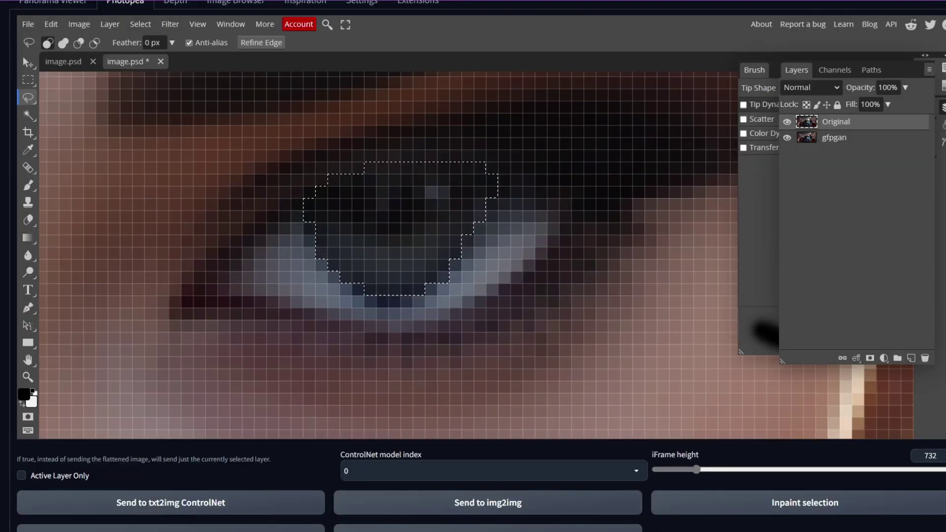
Step: Add a solid Color Fill layer and set its blending mode to Hue
left_click(110, 25)
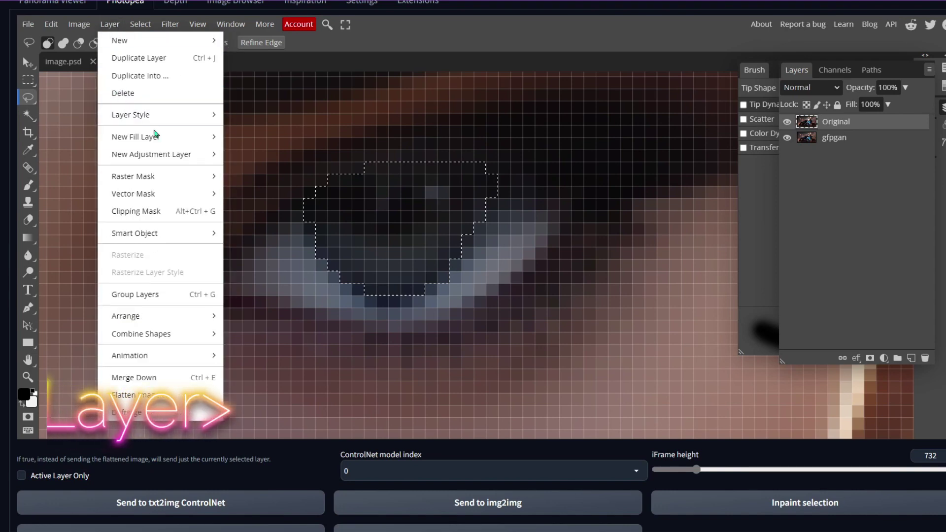
mouse_move(154, 145)
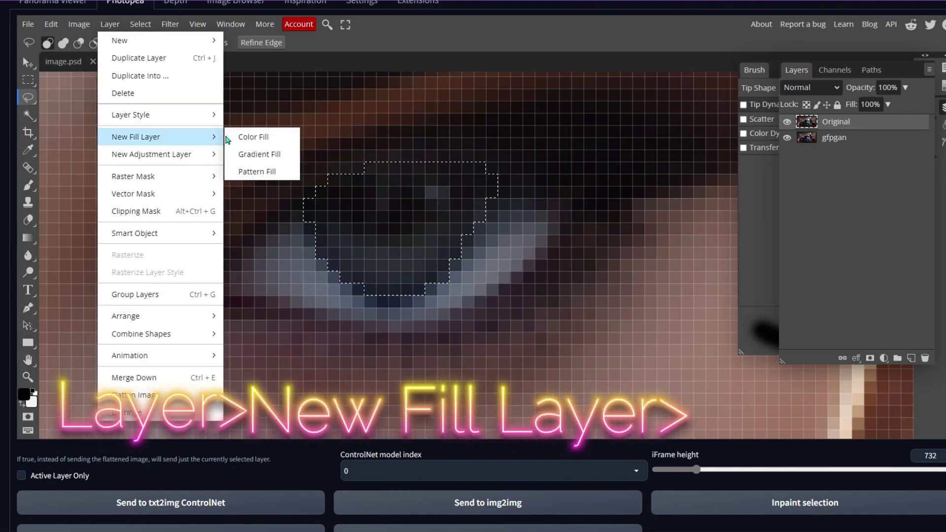
left_click(273, 138)
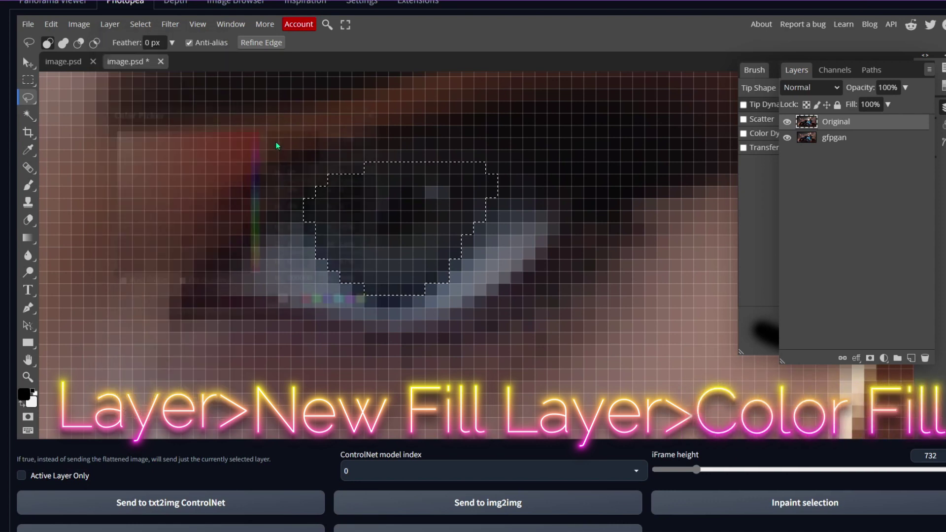
left_click(247, 156)
left_click(354, 136)
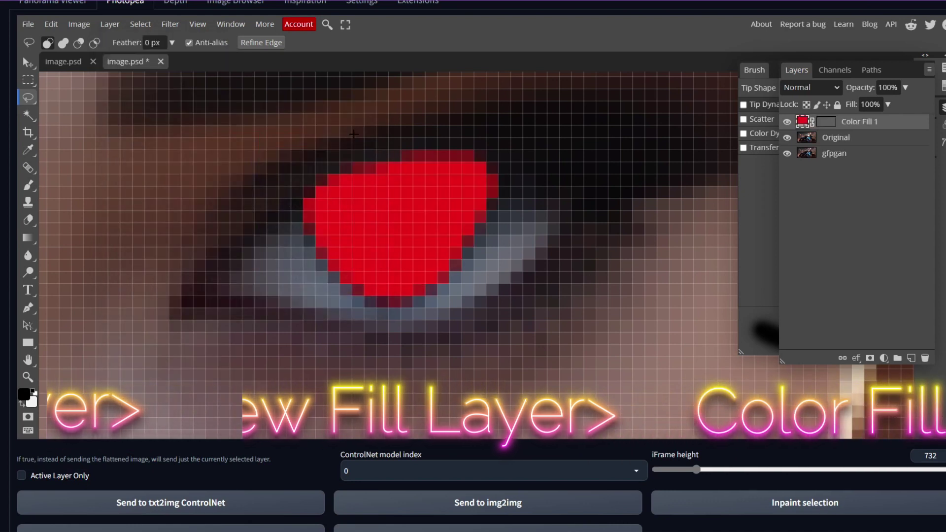
left_click(815, 88)
scroll(818, 220, "down", 3)
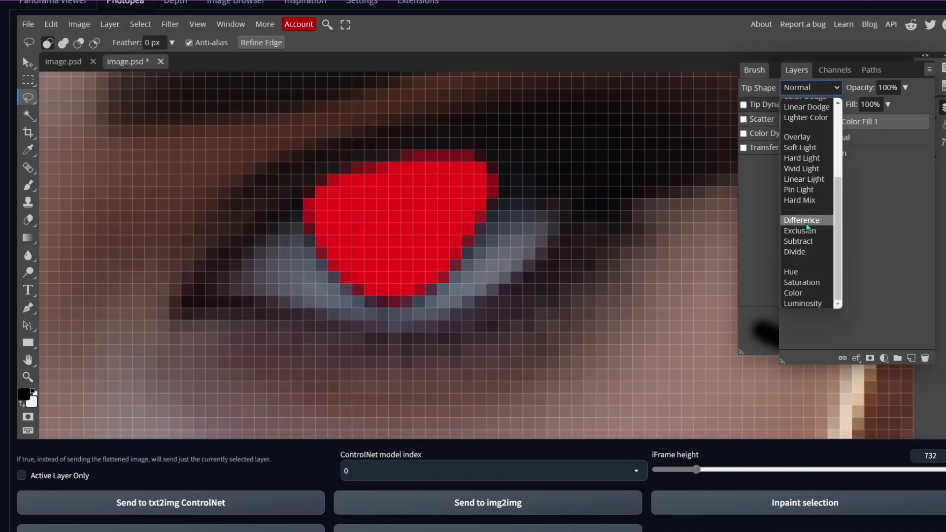
left_click(818, 270)
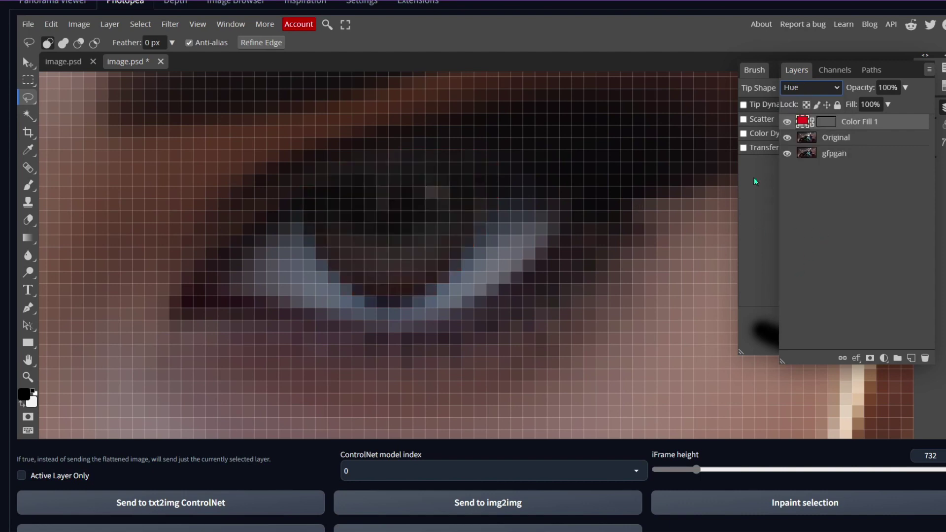
scroll(483, 238, "down", 5)
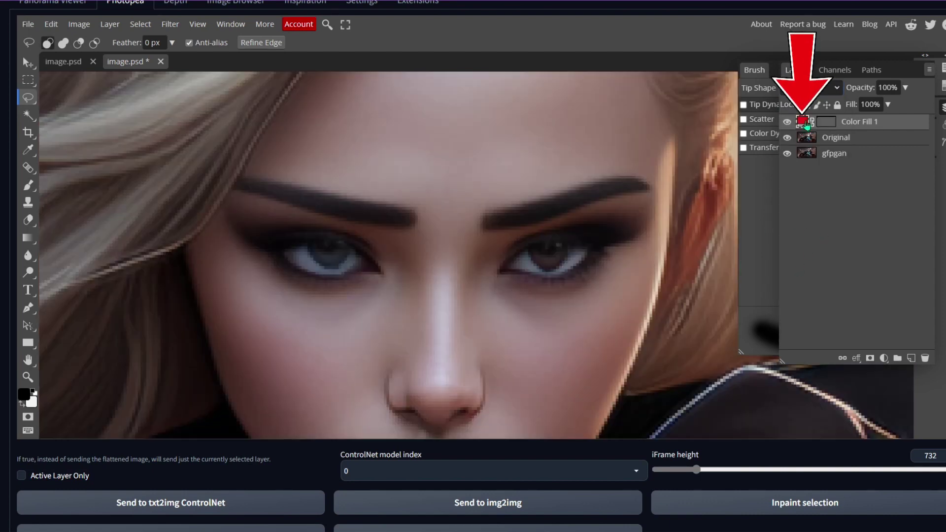
Step: Change Color Fill 1 to green and give Color Fill 2 a dark red hue
double_click(803, 121)
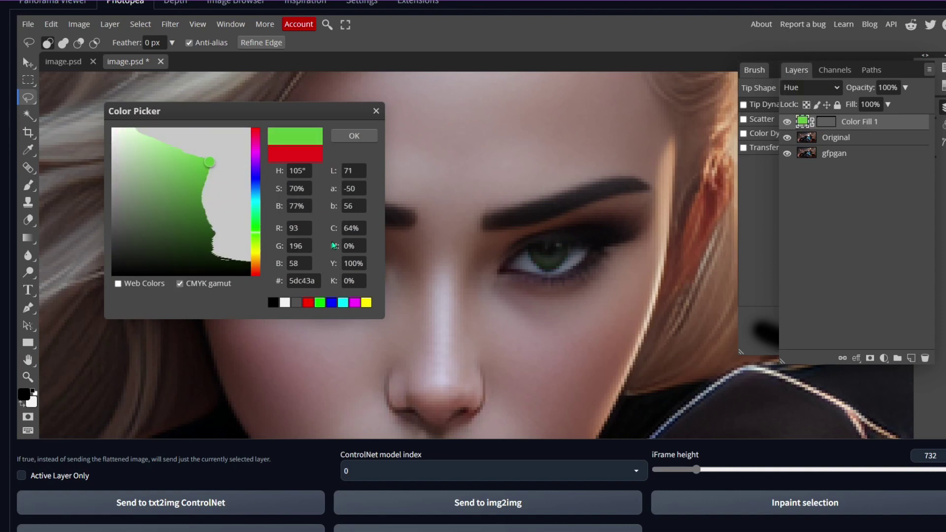
left_click(354, 136)
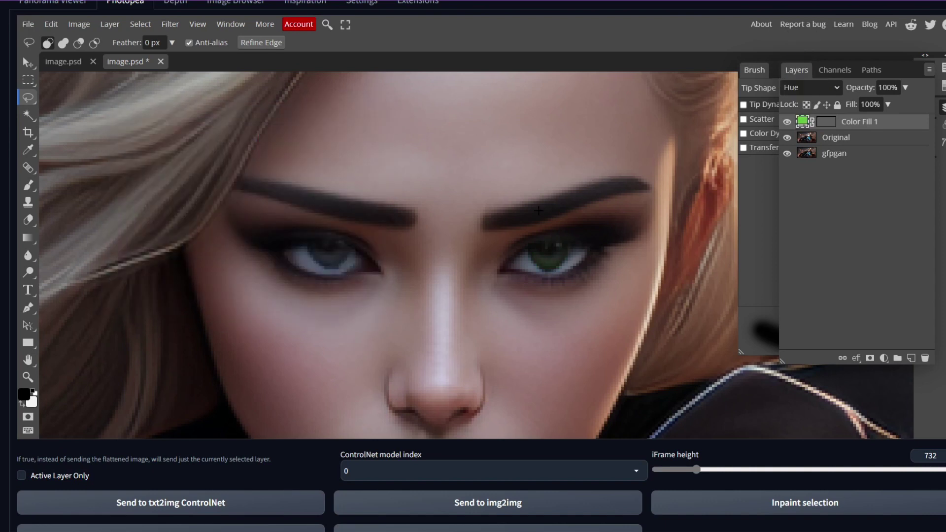
scroll(542, 243, "up", 1)
scroll(542, 243, "down", 4)
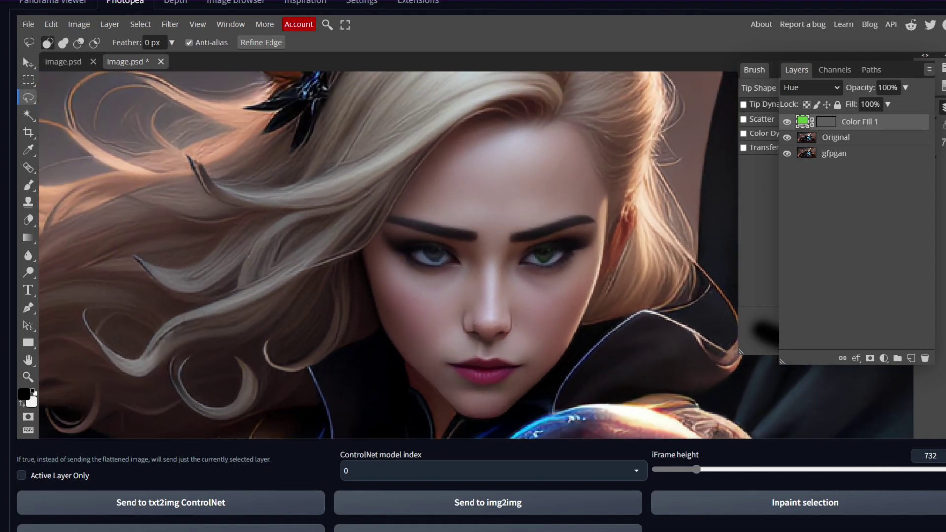
scroll(542, 247, "up", 4)
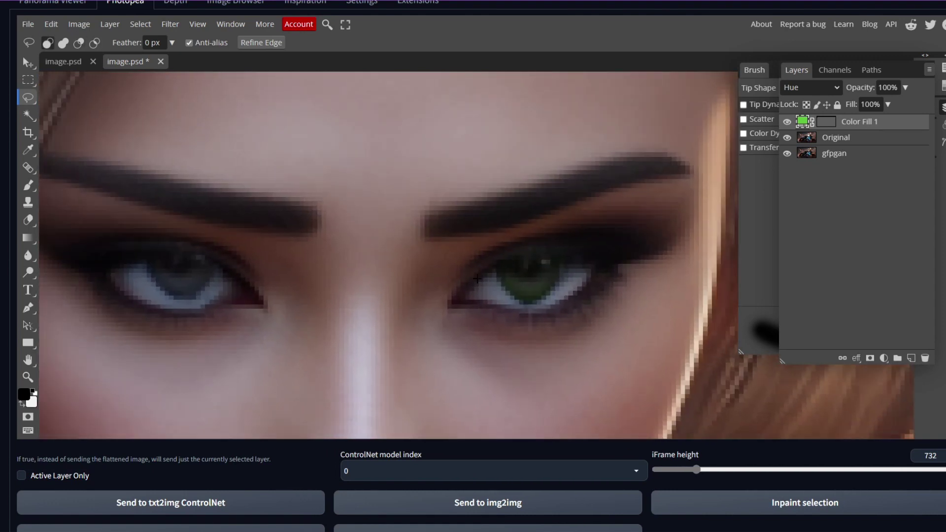
scroll(469, 279, "down", 4)
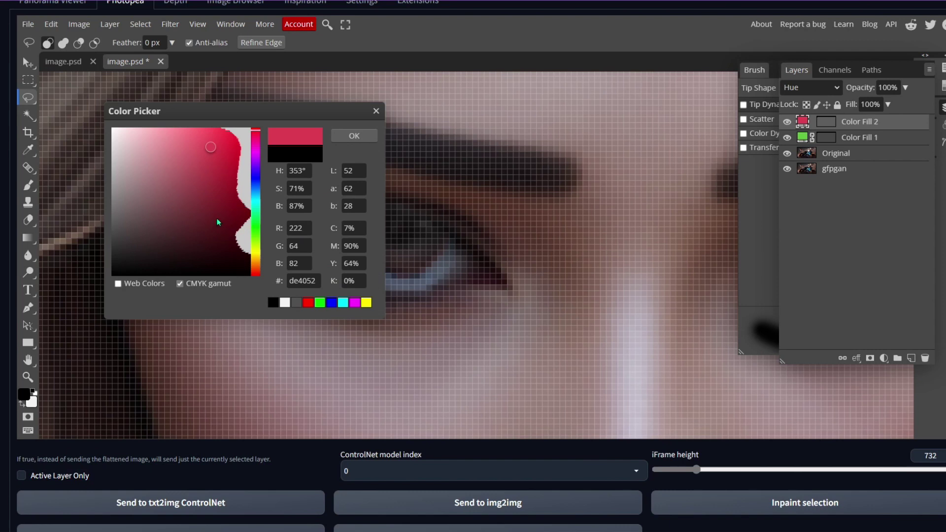
left_click(217, 217)
scroll(528, 287, "down", 5)
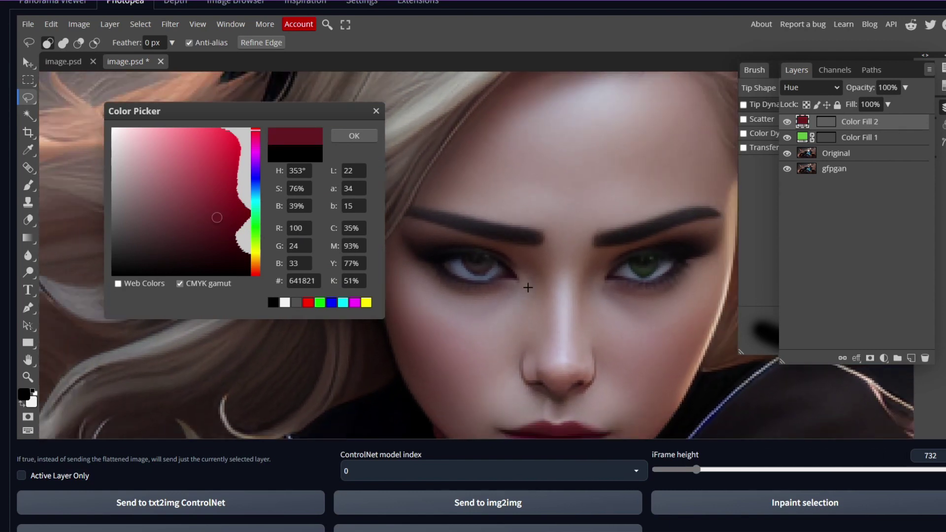
scroll(528, 287, "down", 3)
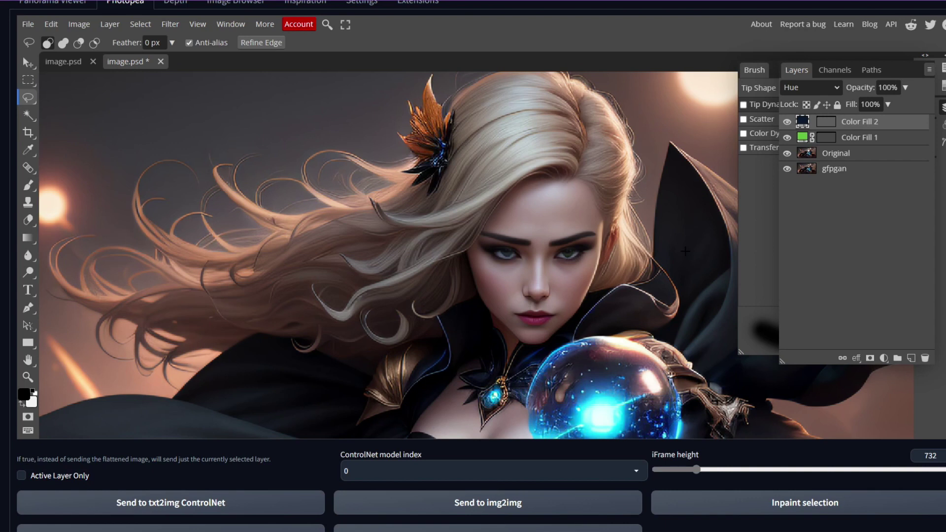
Step: Export the portrait as PNG, saved to Downloads as image (7).png
left_click(24, 27)
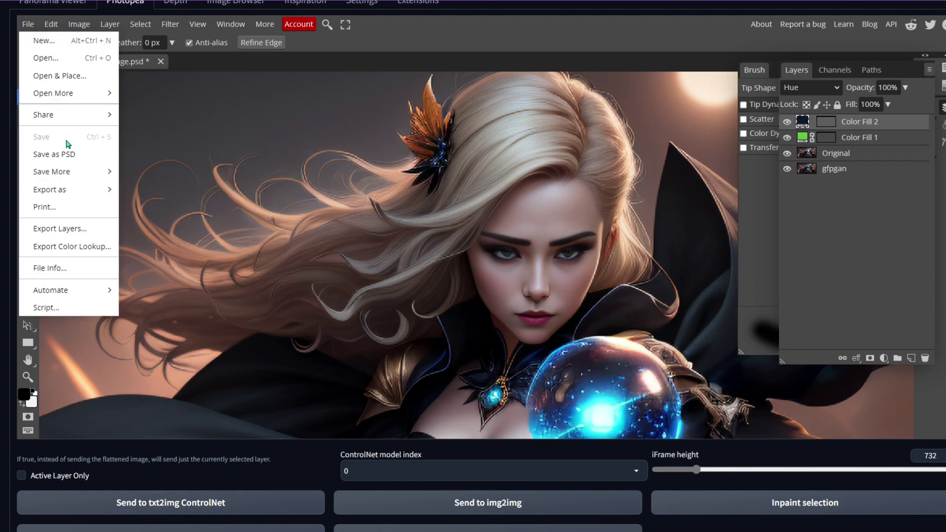
mouse_move(78, 189)
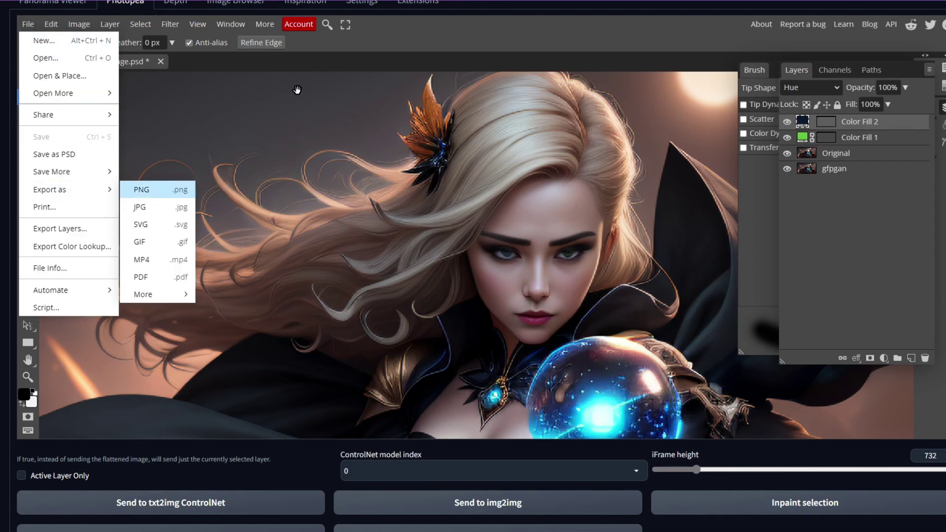
left_click(147, 190)
left_click(478, 206)
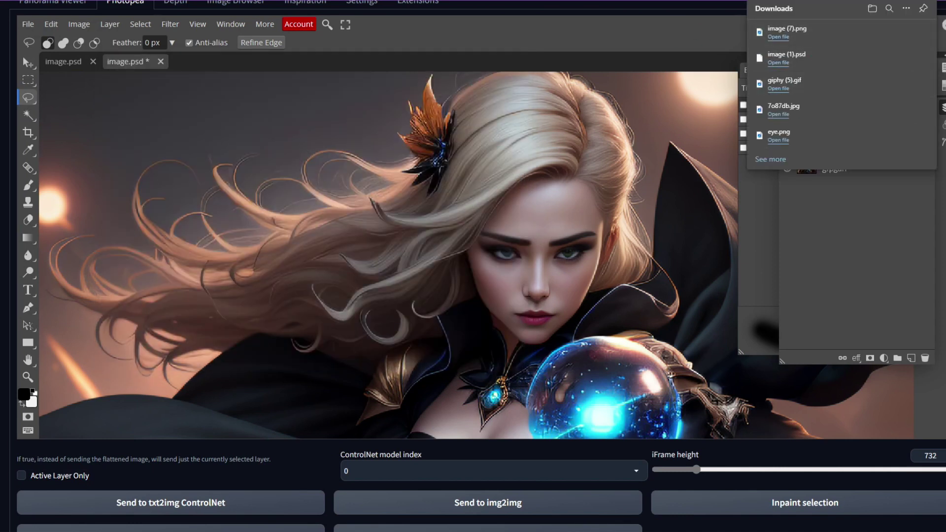
left_click(872, 8)
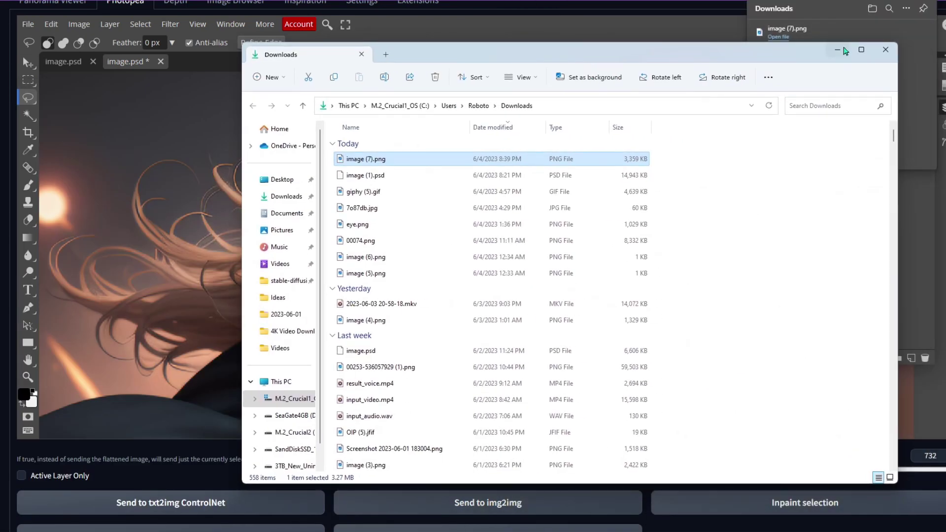
key("alt+F4")
scroll(655, 345, "down", 2)
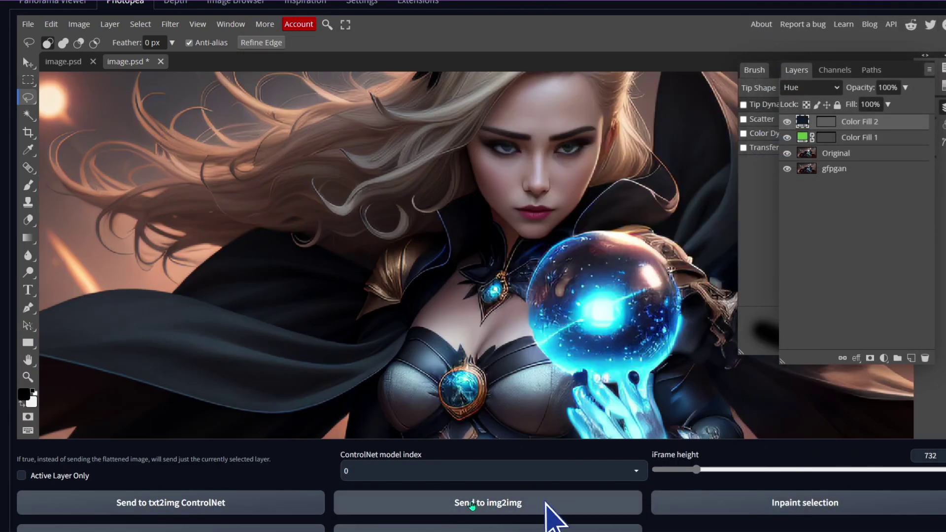
Step: Send the recoloured sorceress portrait from Photopea to the img2img tab
left_click(544, 502)
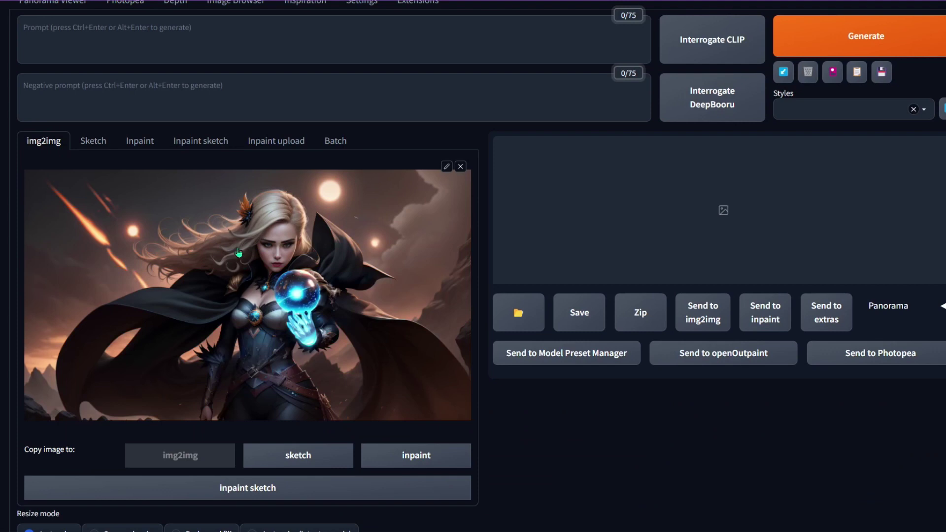